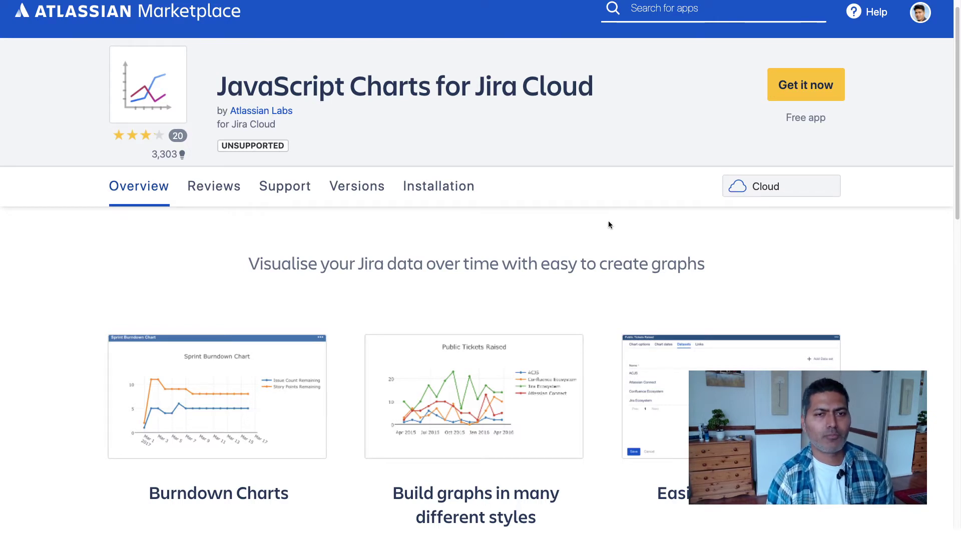
pyautogui.scroll(-3, 412, 243)
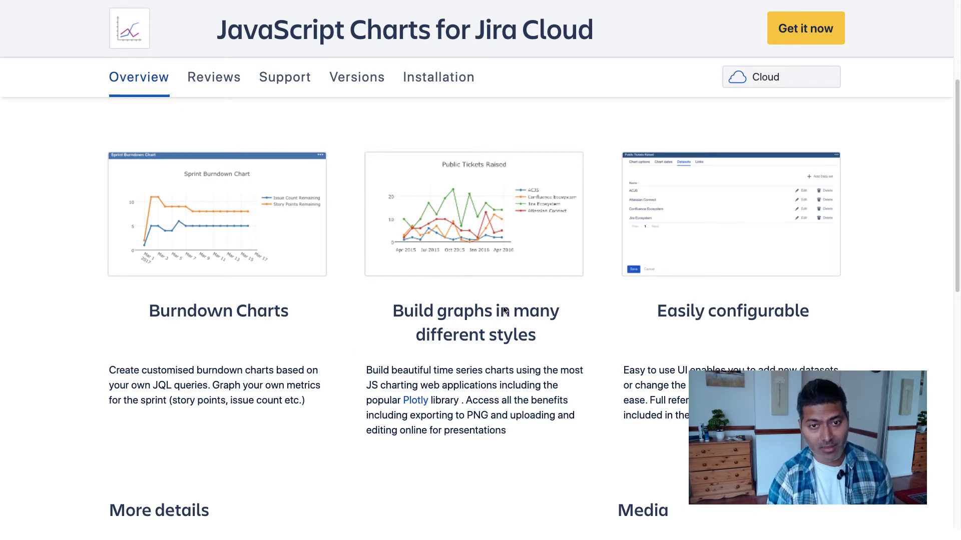
pyautogui.scroll(-5, 726, 294)
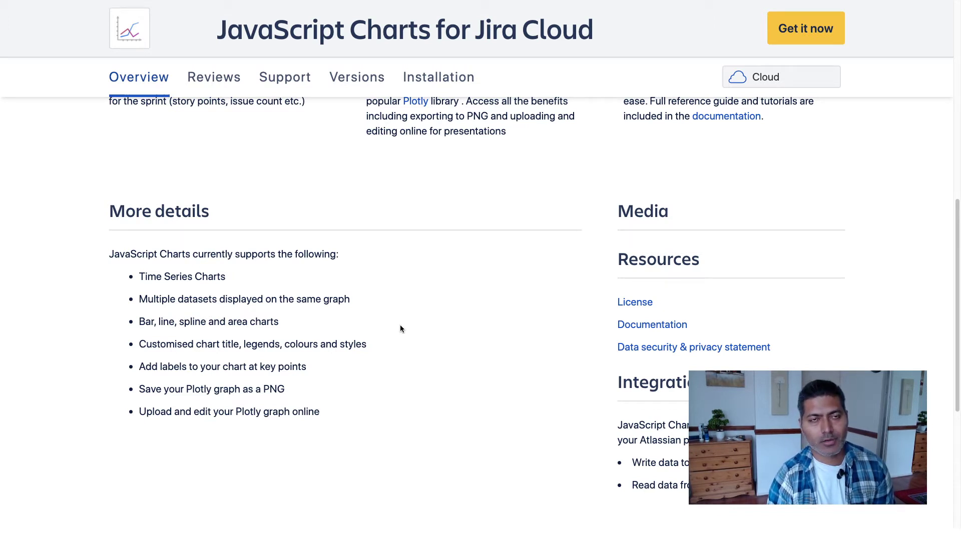
pyautogui.scroll(4, 400, 327)
pyautogui.scroll(-2, 398, 328)
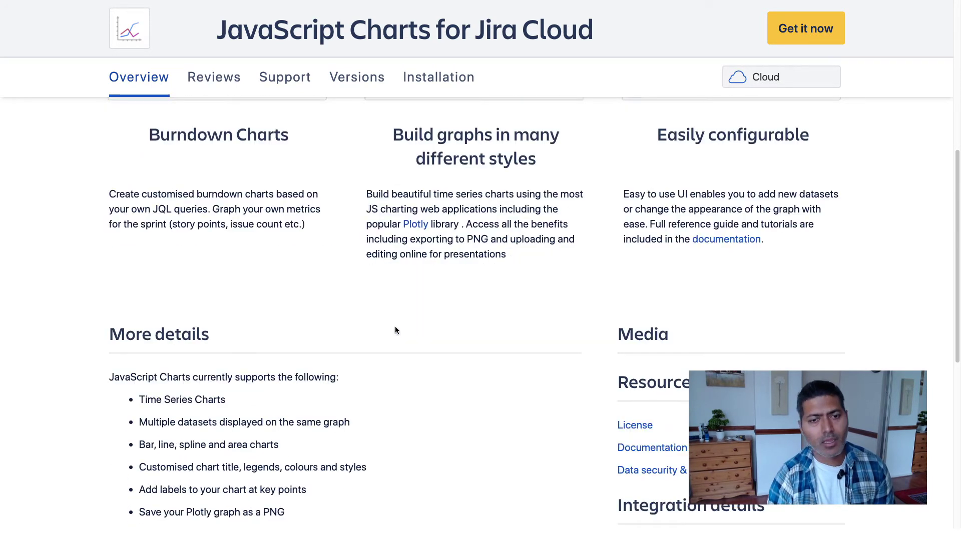
pyautogui.scroll(7, 394, 331)
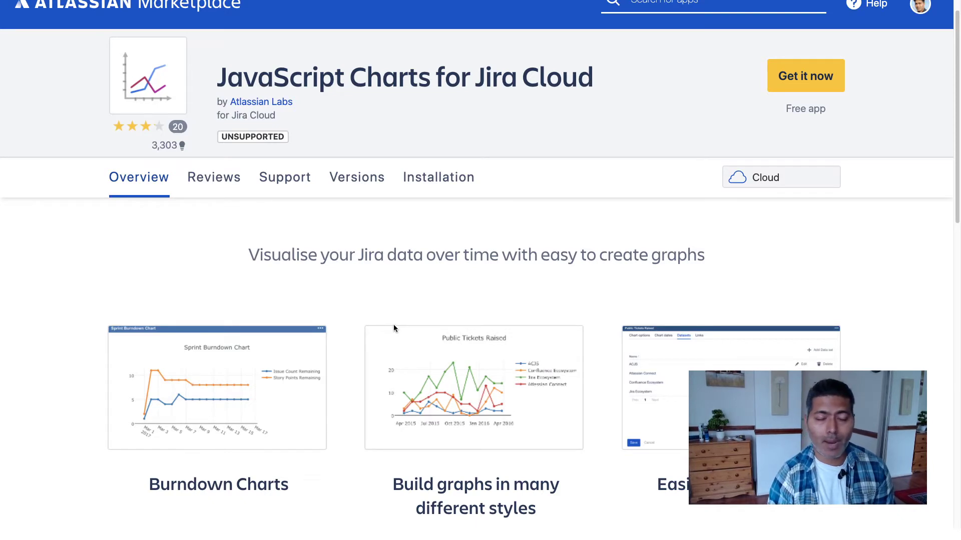
pyautogui.scroll(-8, 391, 322)
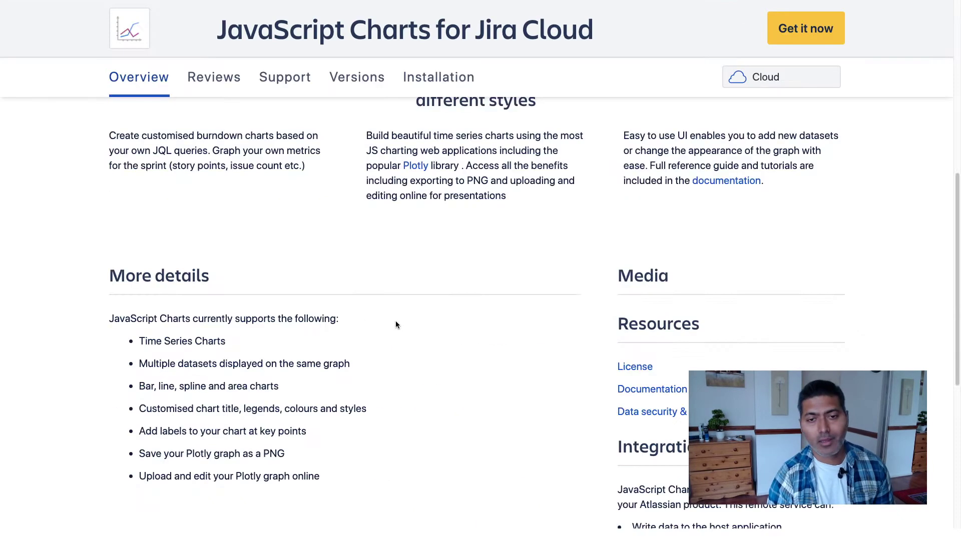
pyautogui.scroll(4, 395, 321)
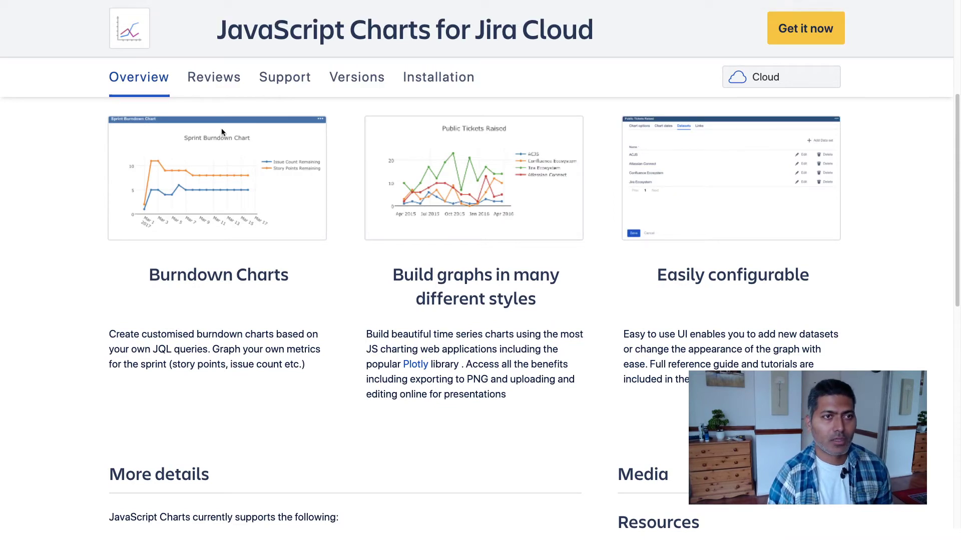
pyautogui.press('super+Tab')
pyautogui.press('super+Tab')
pyautogui.press('super+shift+Tab')
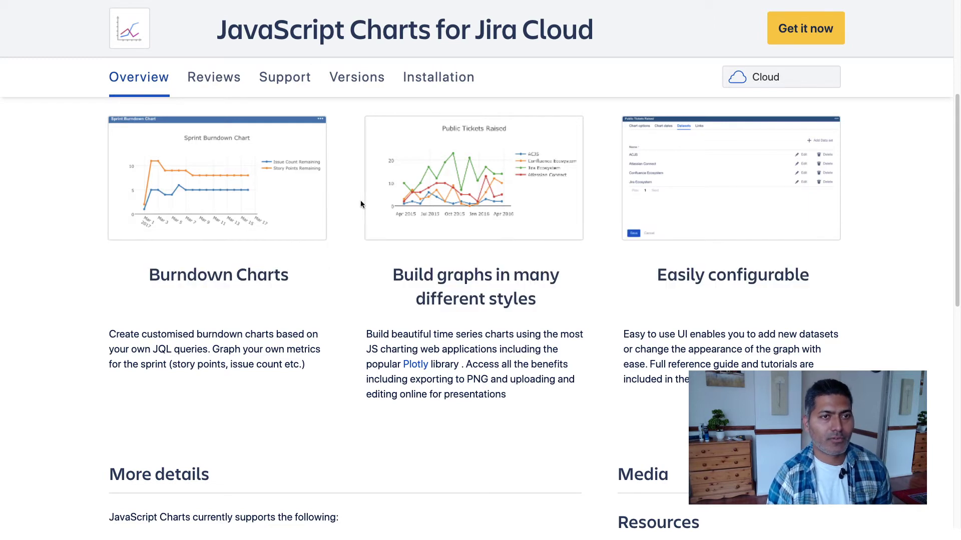
# Step: Collapse the JavaScript Charts for JIRA Cloud app details, then bring up Add a gadget on the Reports dashboard
pyautogui.press('super+w')
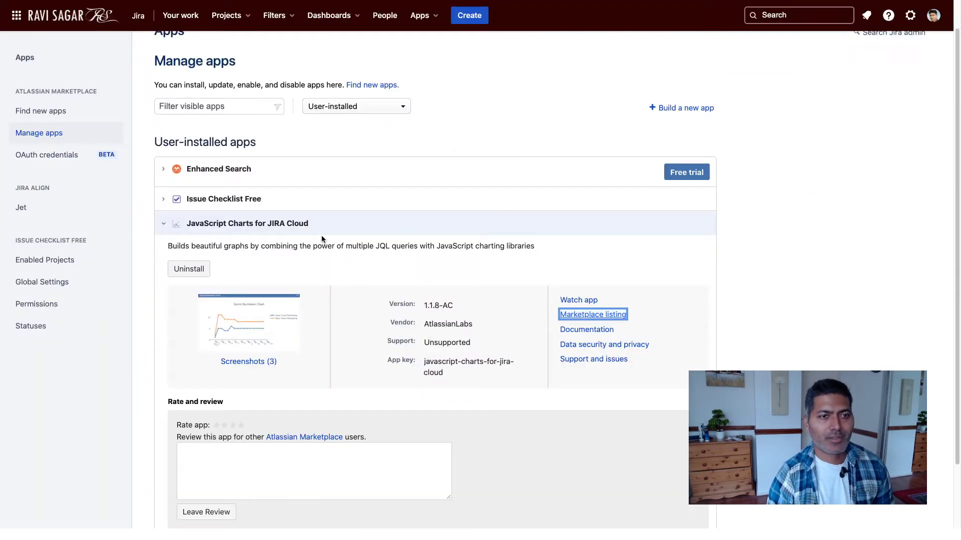
pyautogui.scroll(-1, 321, 236)
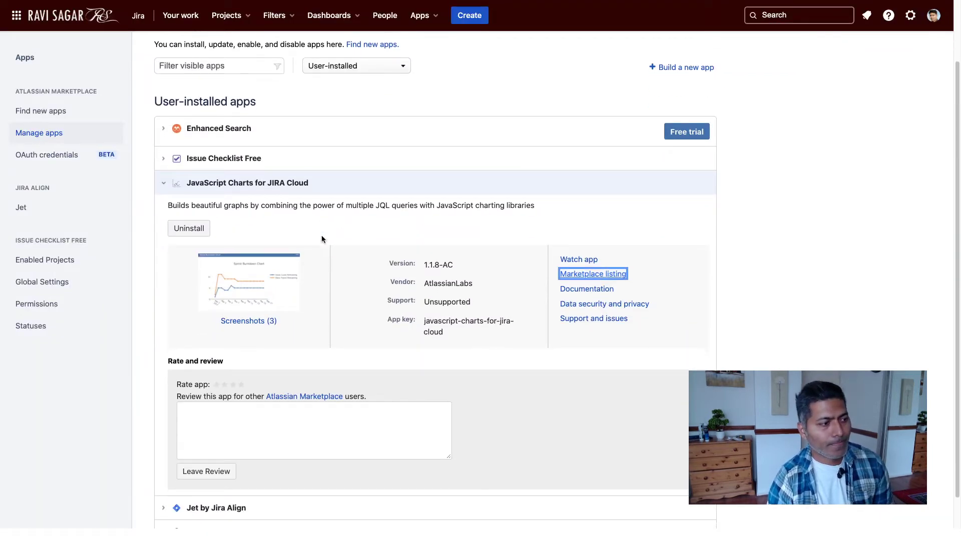
pyautogui.scroll(-2, 367, 240)
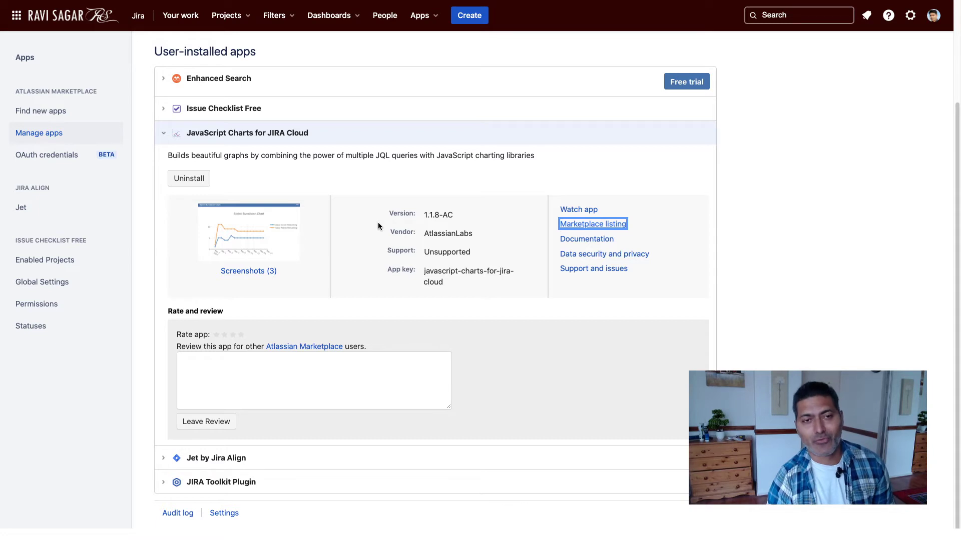
pyautogui.click(385, 174)
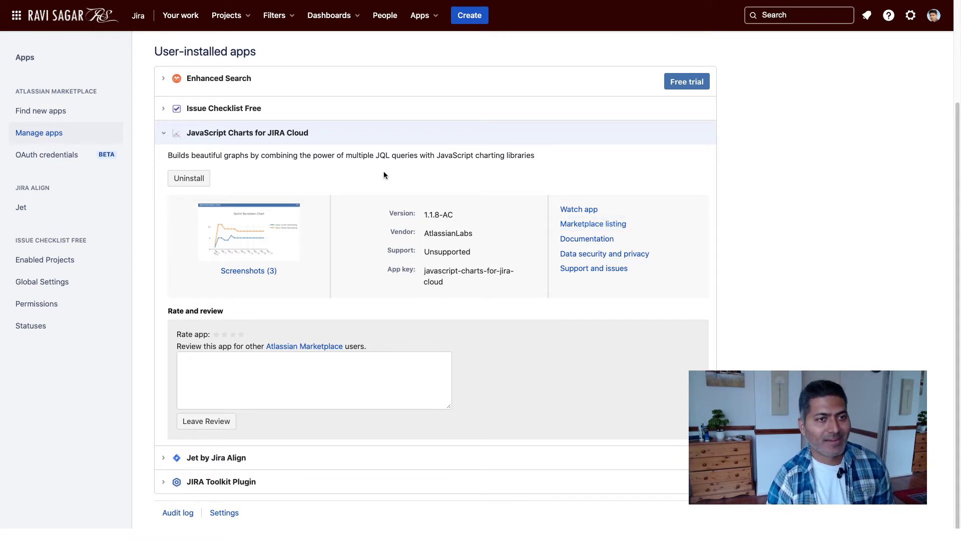
pyautogui.click(170, 140)
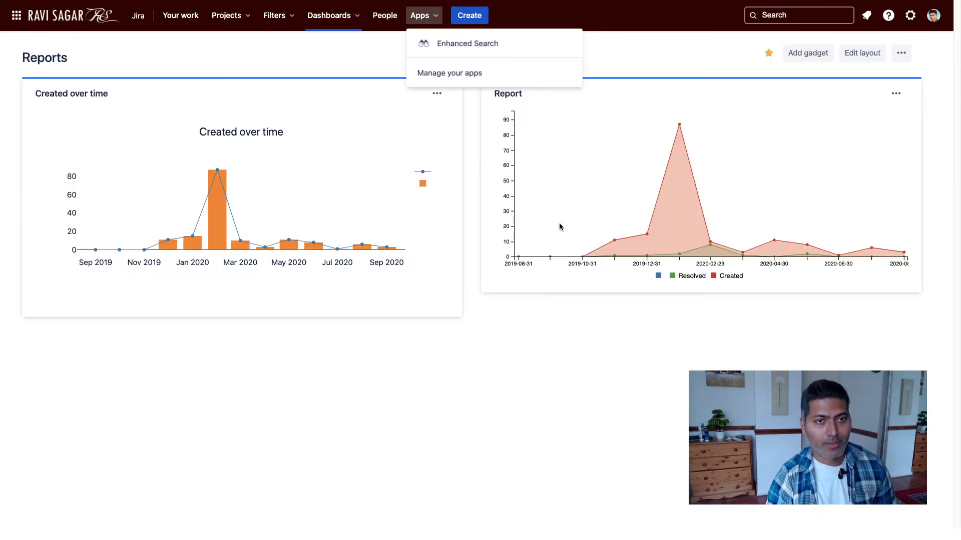
pyautogui.click(494, 387)
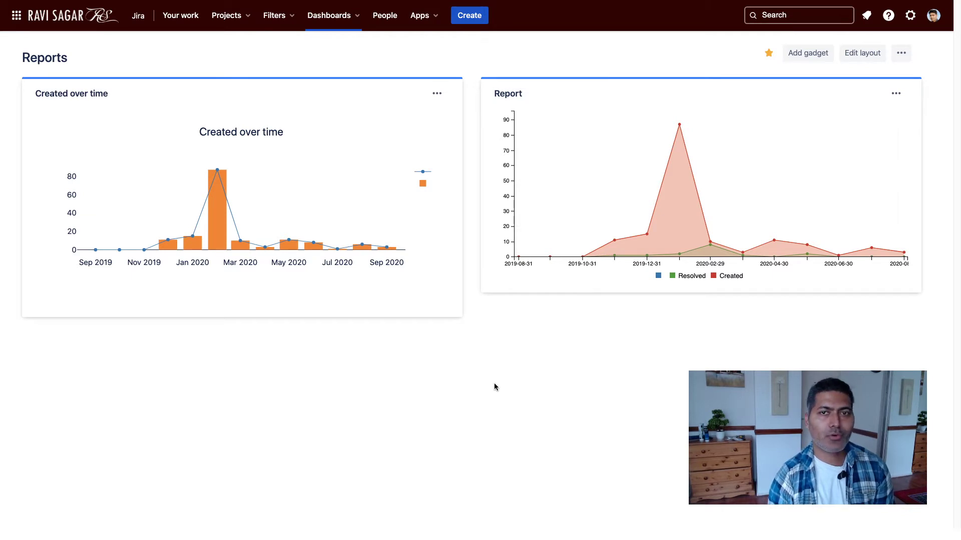
pyautogui.click(806, 53)
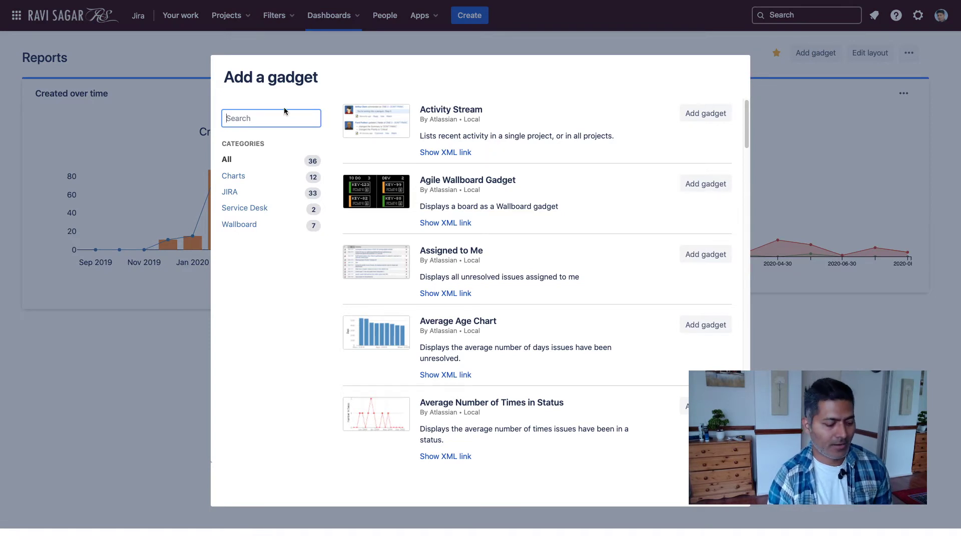
# Step: Search 'Java', add the JavaScript Chart for JIRA Cloud gadget and close the catalogue
pyautogui.write('Java')
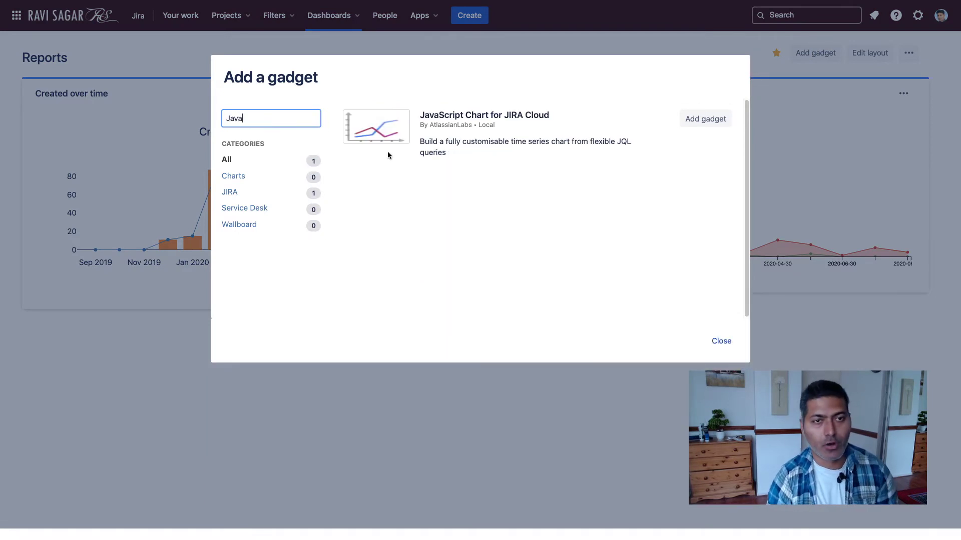
pyautogui.click(394, 136)
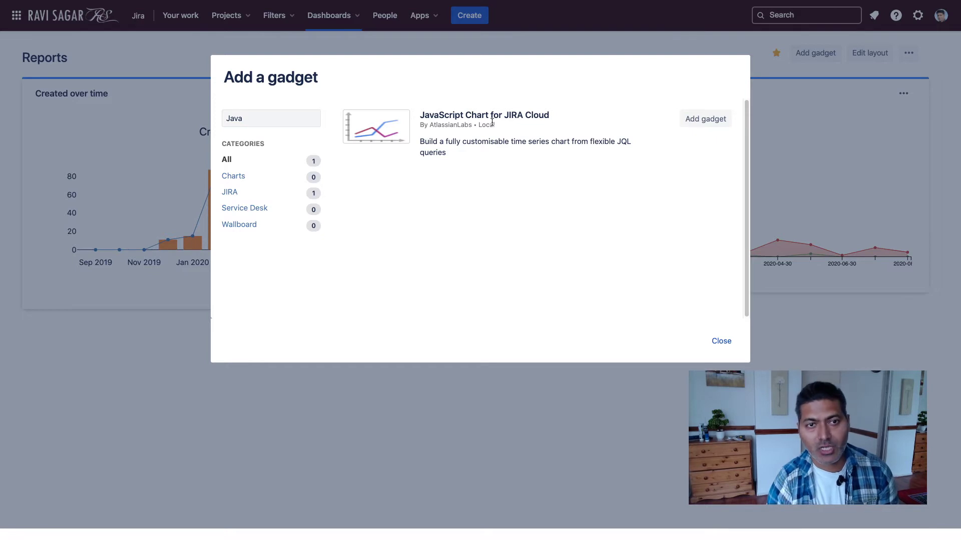
pyautogui.click(714, 122)
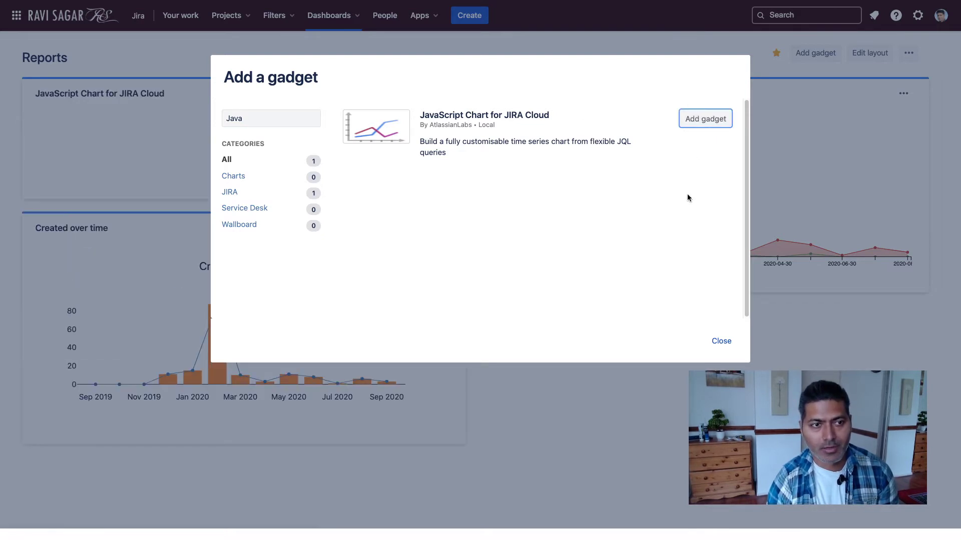
pyautogui.click(722, 343)
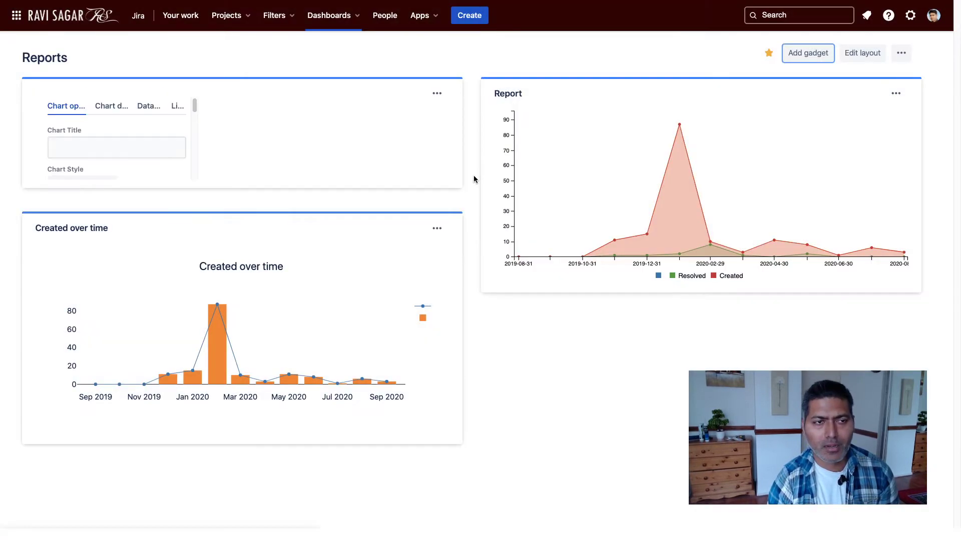
# Step: Enter 'Trying to create a report' as the chart title
pyautogui.click(229, 150)
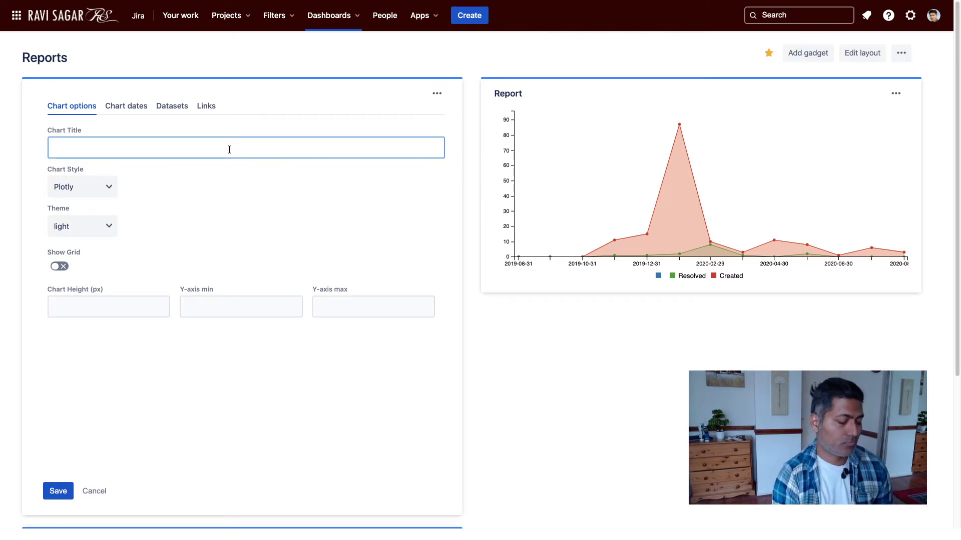
pyautogui.write('Trying')
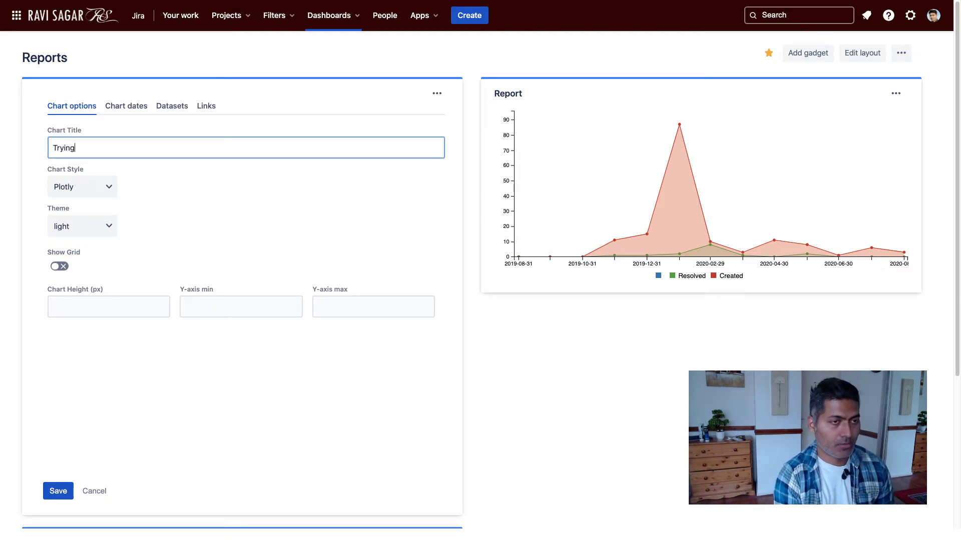
pyautogui.write(' to create ')
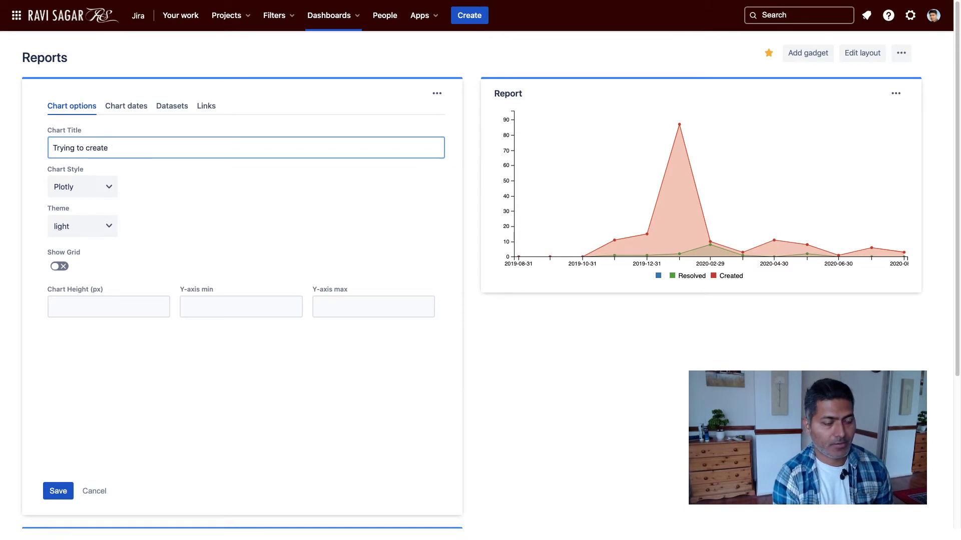
pyautogui.write('a')
pyautogui.press('BackSpace')
pyautogui.write('a rep')
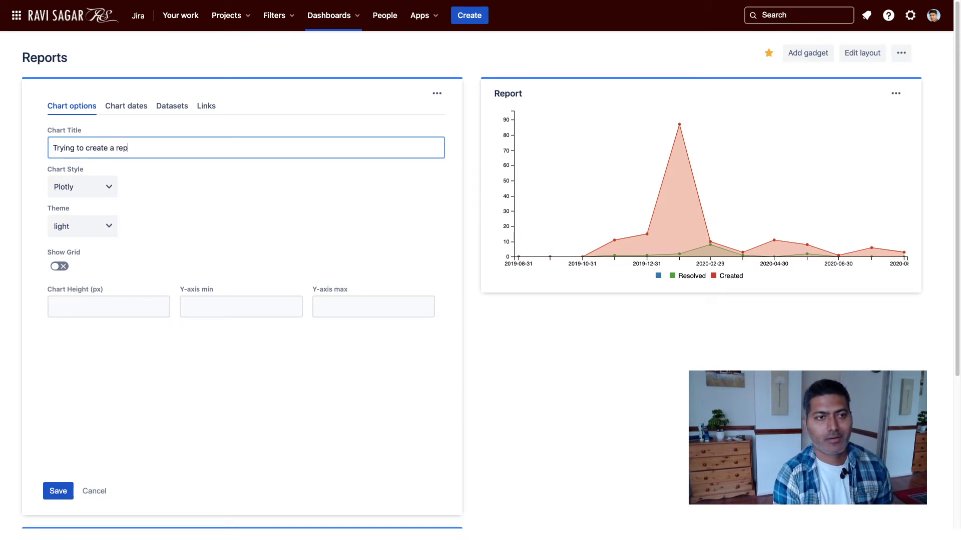
pyautogui.write('ort')
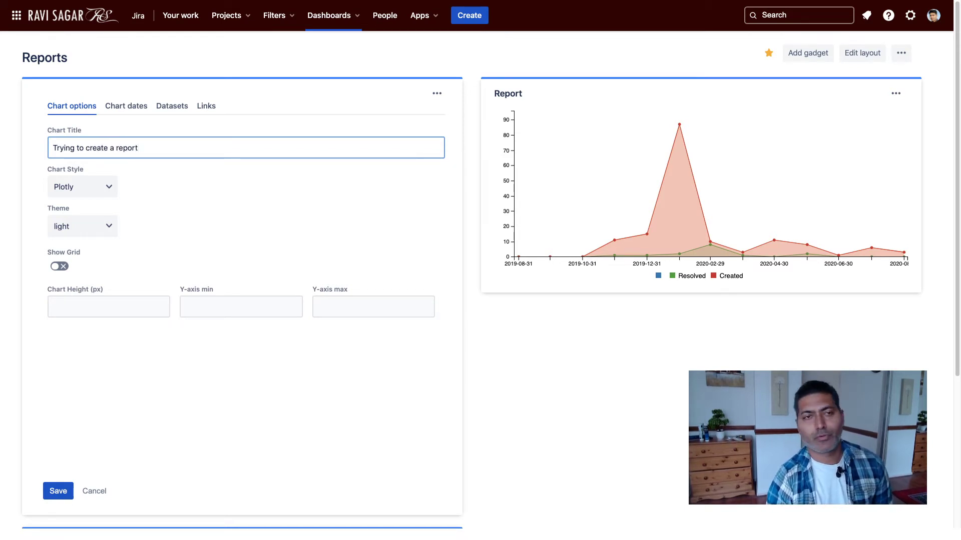
# Step: Keep Plotly as the chart style and leave the theme on light
pyautogui.click(109, 190)
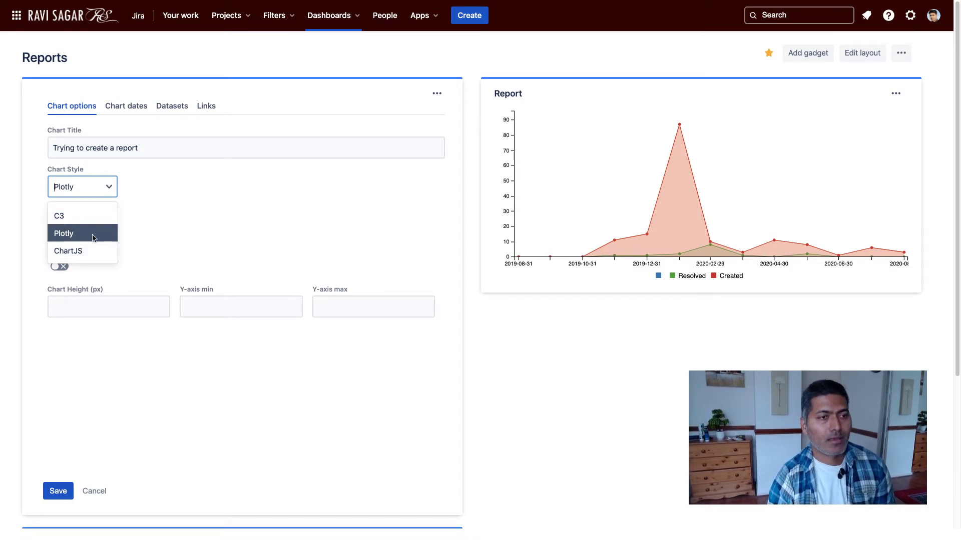
pyautogui.click(234, 238)
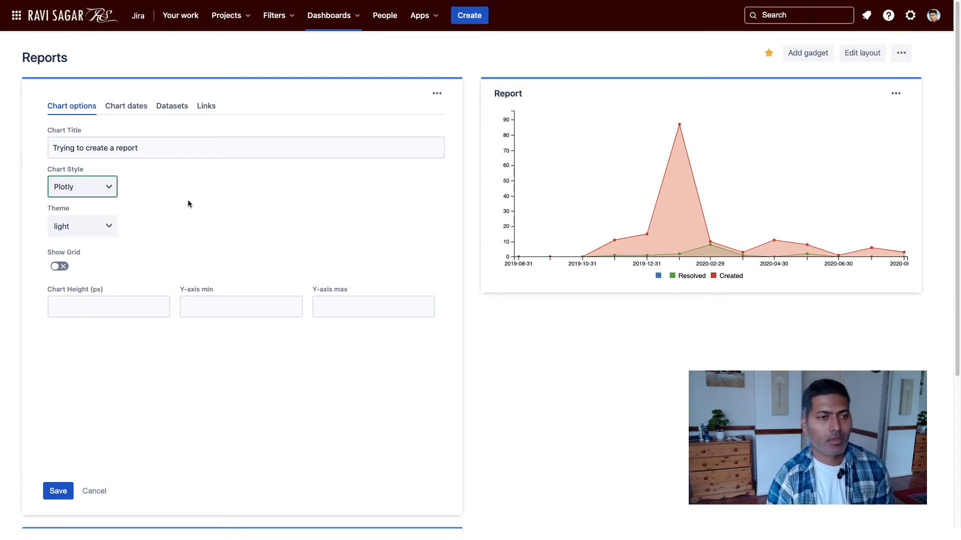
pyautogui.click(106, 225)
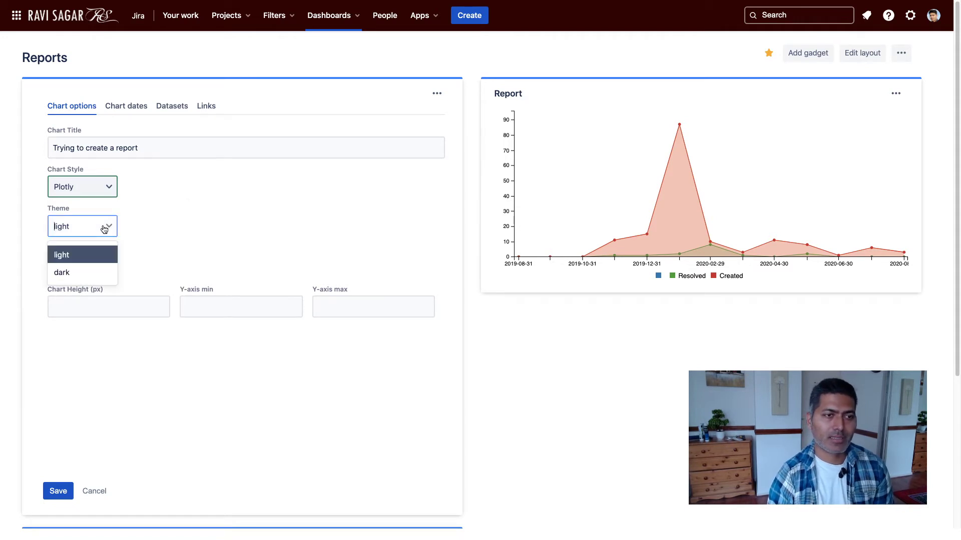
pyautogui.click(191, 214)
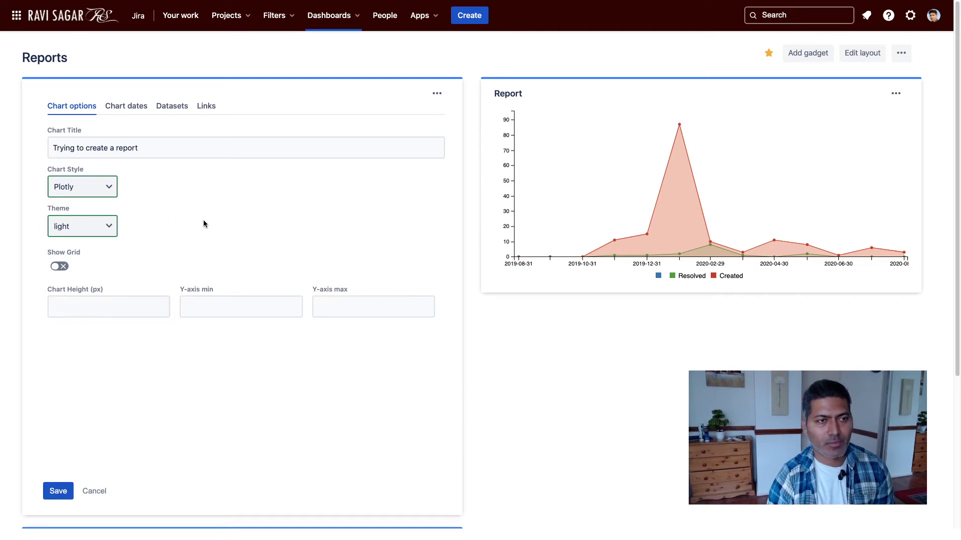
# Step: On the Chart dates settings, set the reporting period to Monthly
pyautogui.click(125, 108)
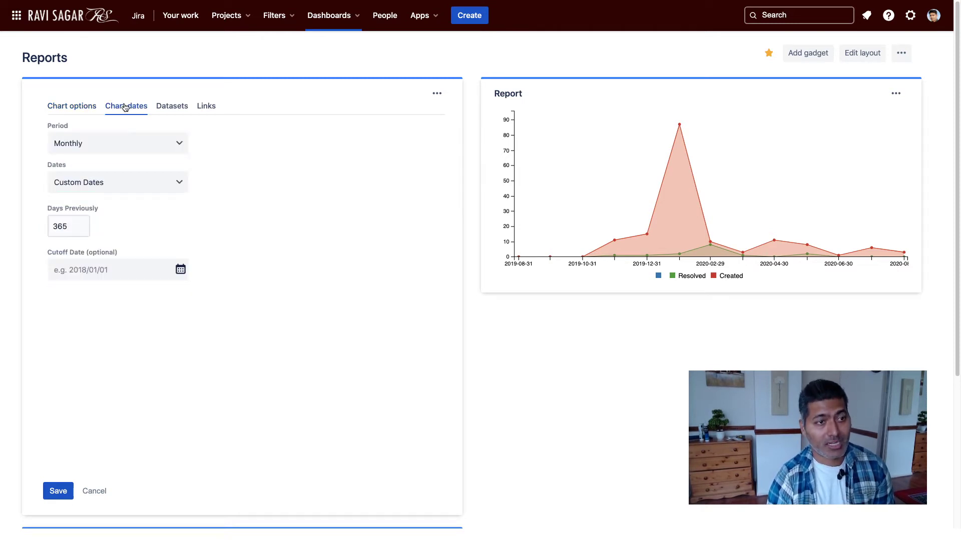
pyautogui.click(183, 150)
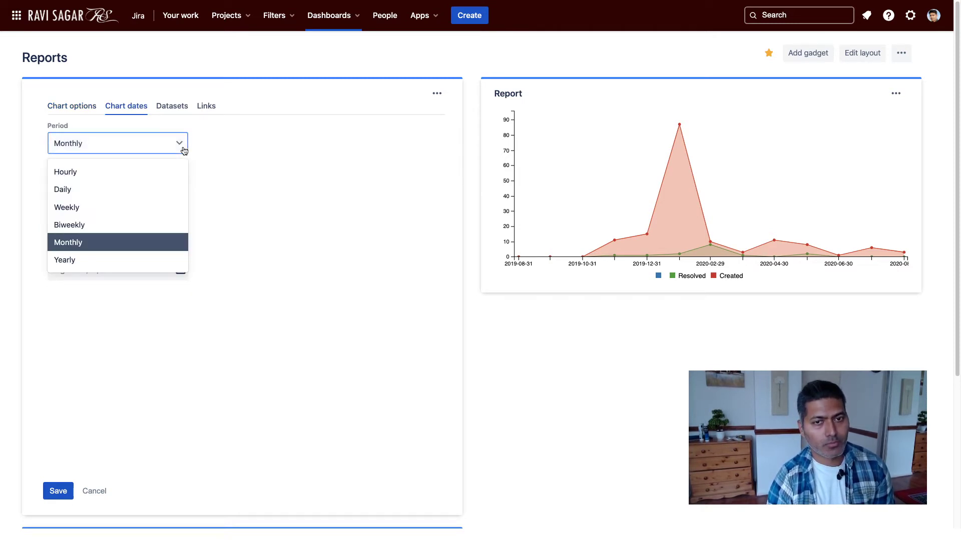
pyautogui.click(316, 177)
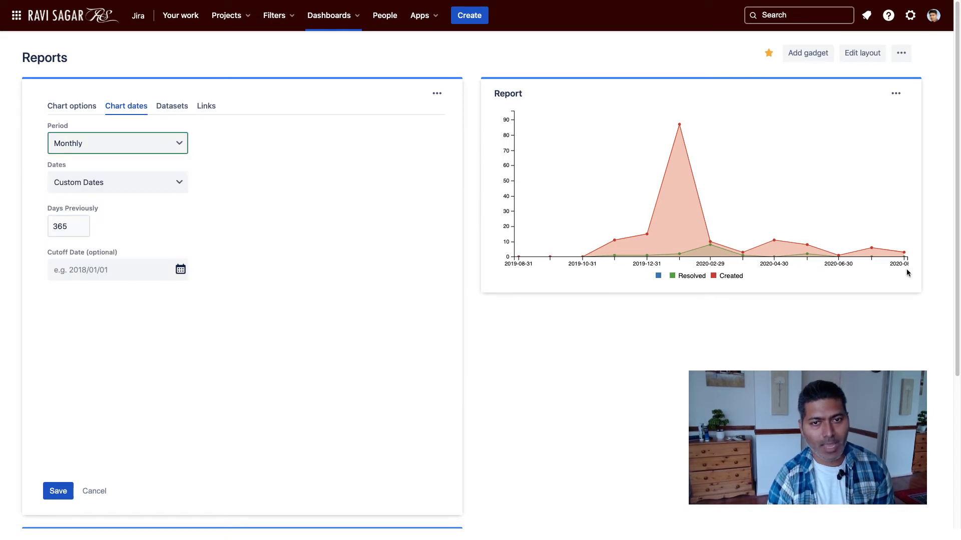
pyautogui.click(93, 144)
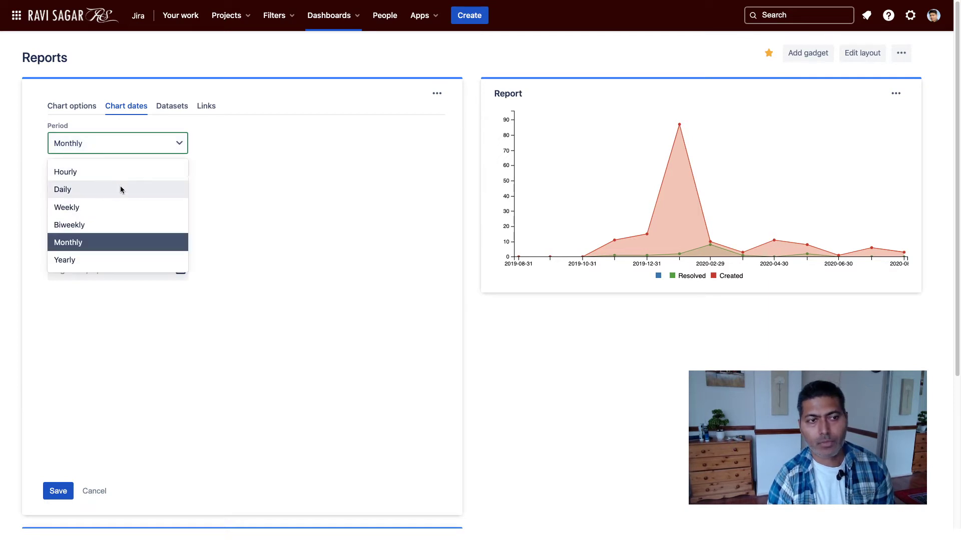
pyautogui.press('Escape')
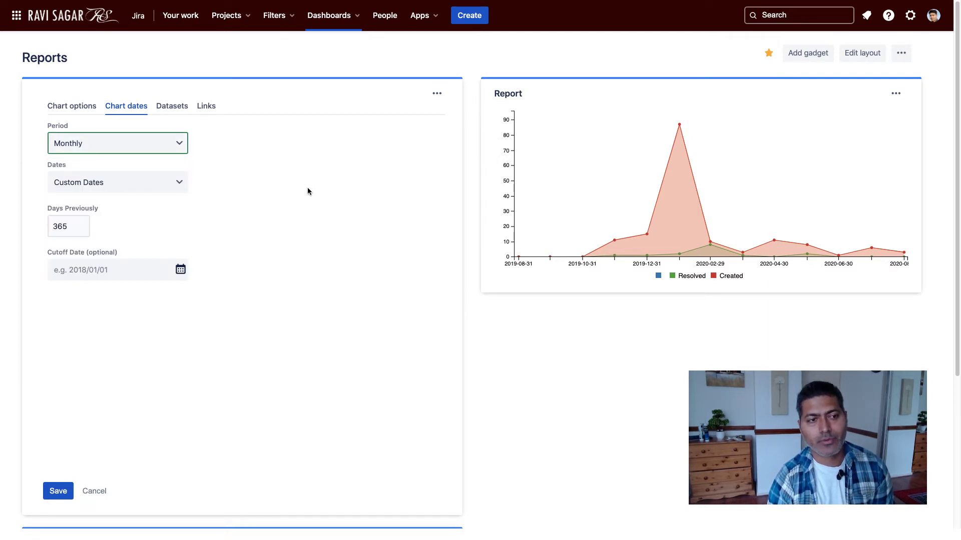
# Step: Add a new dataset named 'Created' in the gadget's Datasets settings
pyautogui.click(176, 112)
pyautogui.click(82, 159)
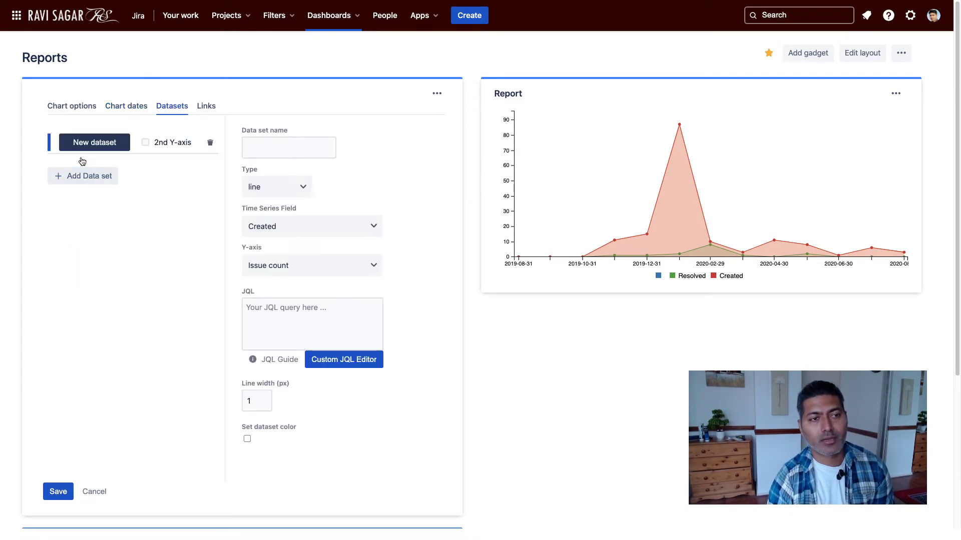
pyautogui.click(306, 151)
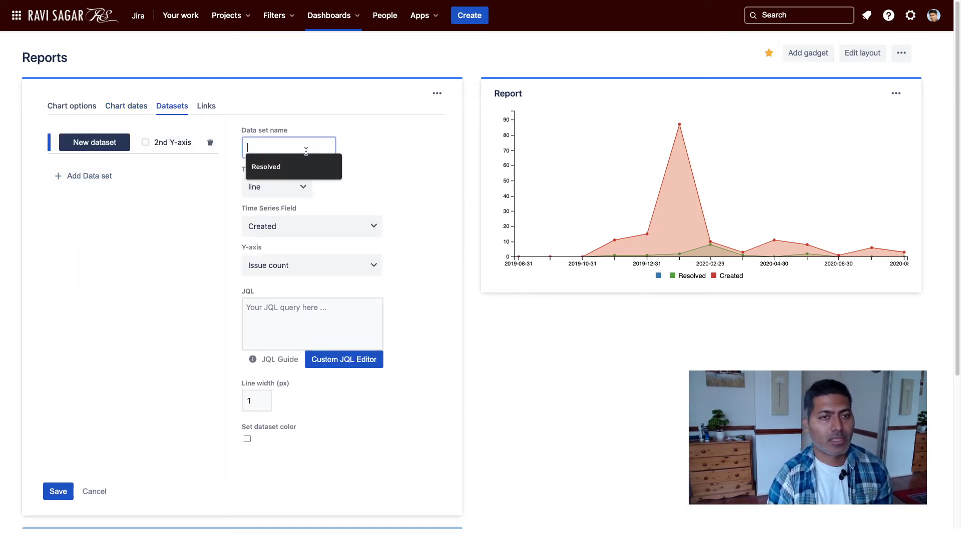
pyautogui.write('Created')
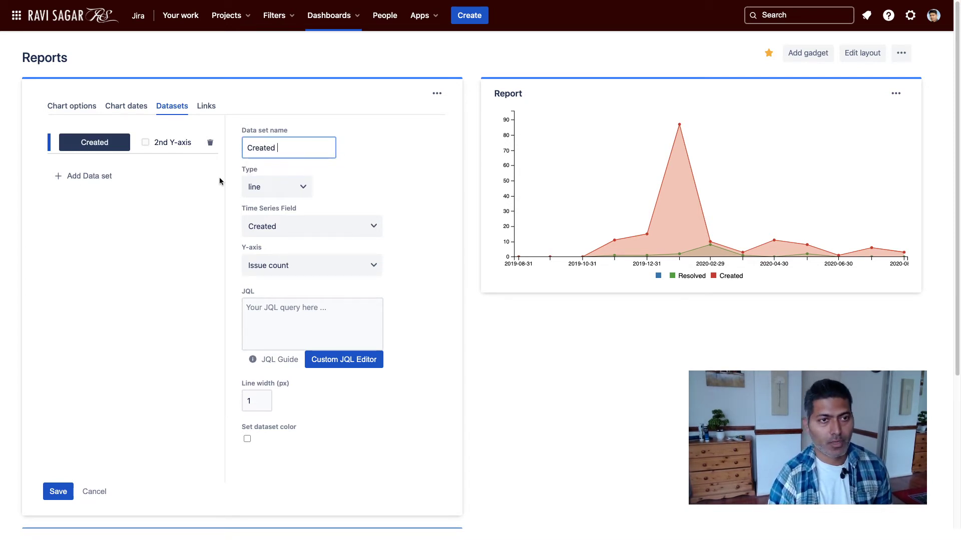
pyautogui.press('BackSpace')
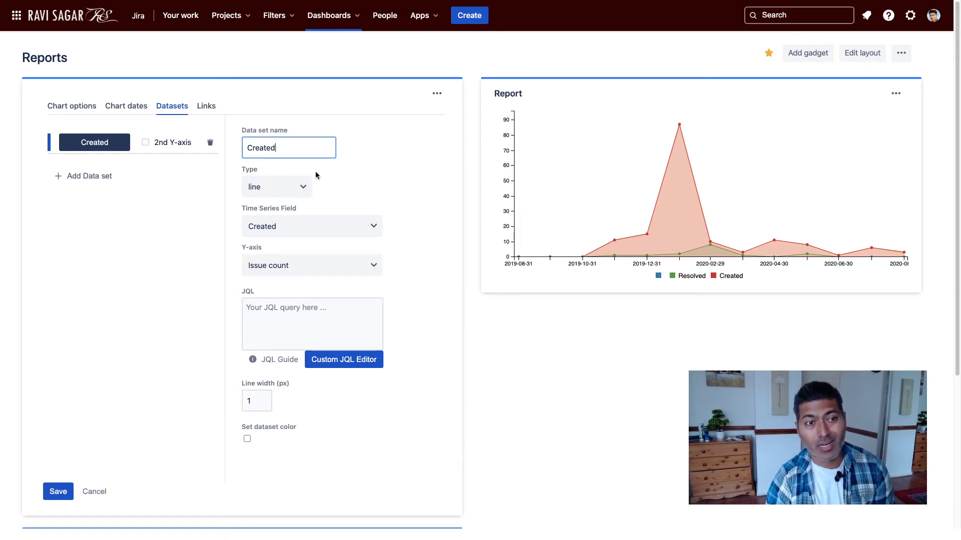
# Step: Make Created a stacked bar on the Created time field with Issue count on the y-axis
pyautogui.click(306, 189)
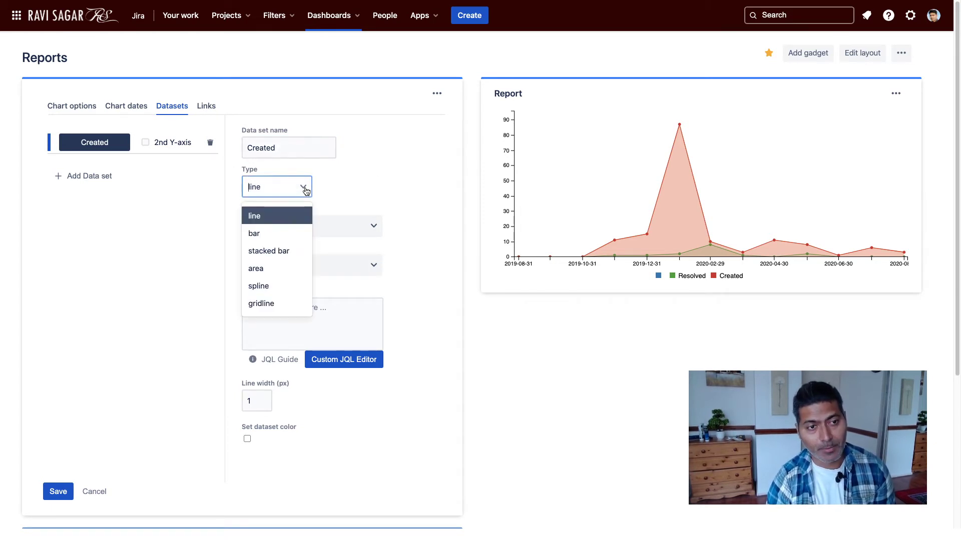
pyautogui.click(278, 251)
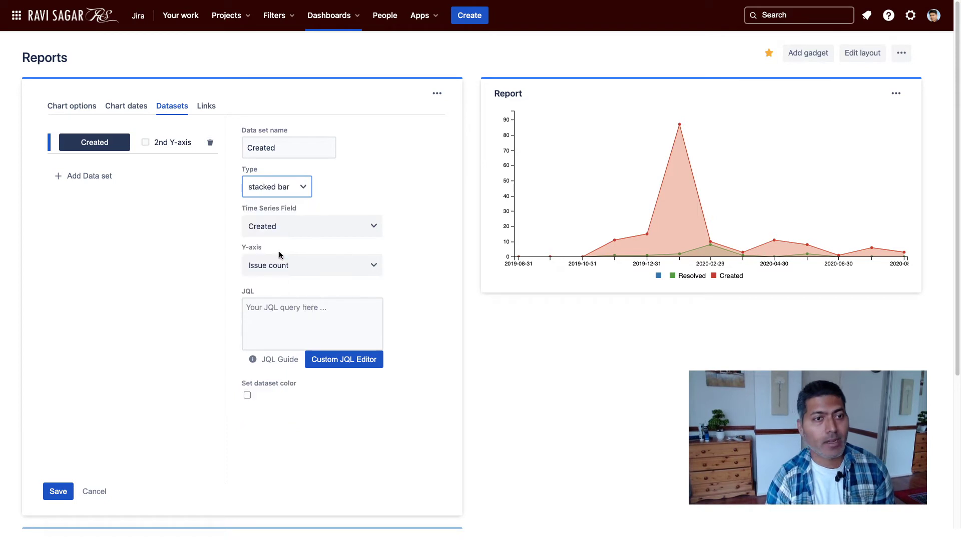
pyautogui.click(372, 228)
pyautogui.click(399, 193)
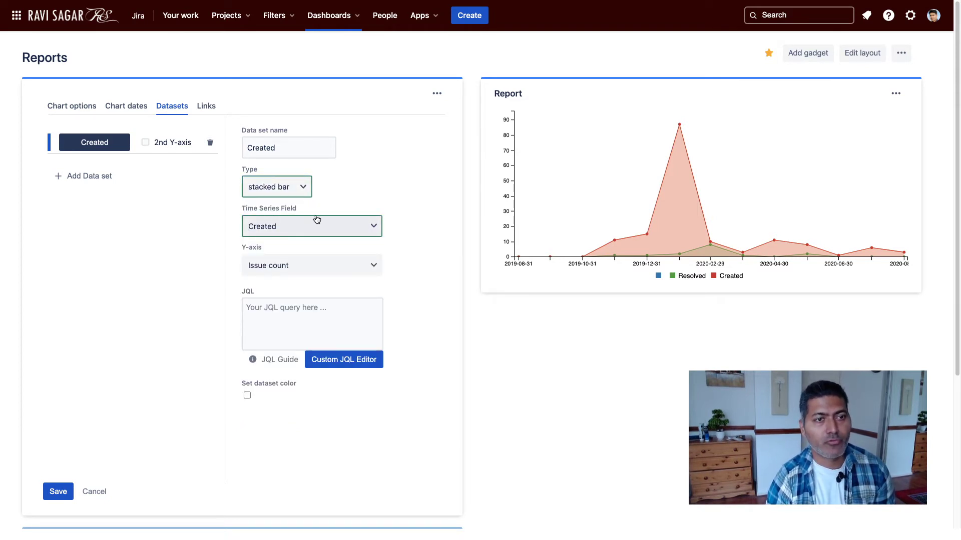
pyautogui.click(251, 269)
pyautogui.click(426, 270)
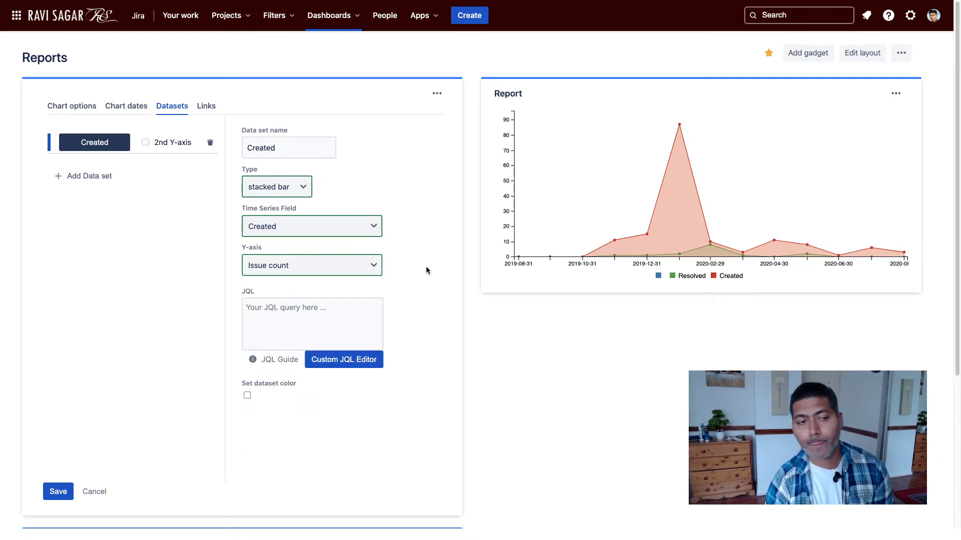
pyautogui.scroll(-2, 289, 330)
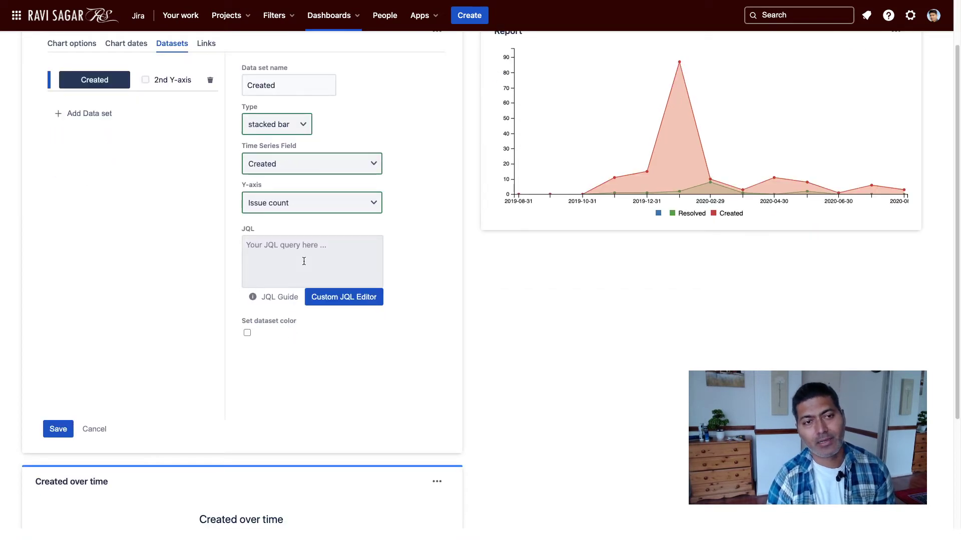
pyautogui.scroll(-2, 304, 261)
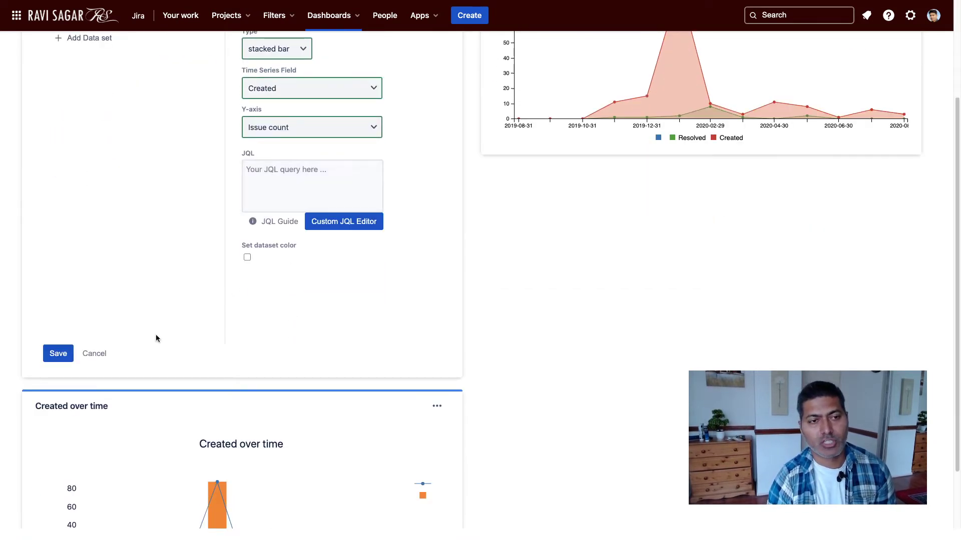
# Step: Save the Created dataset, reopen the gadget editor and add a second dataset named 'Resolved'
pyautogui.click(57, 354)
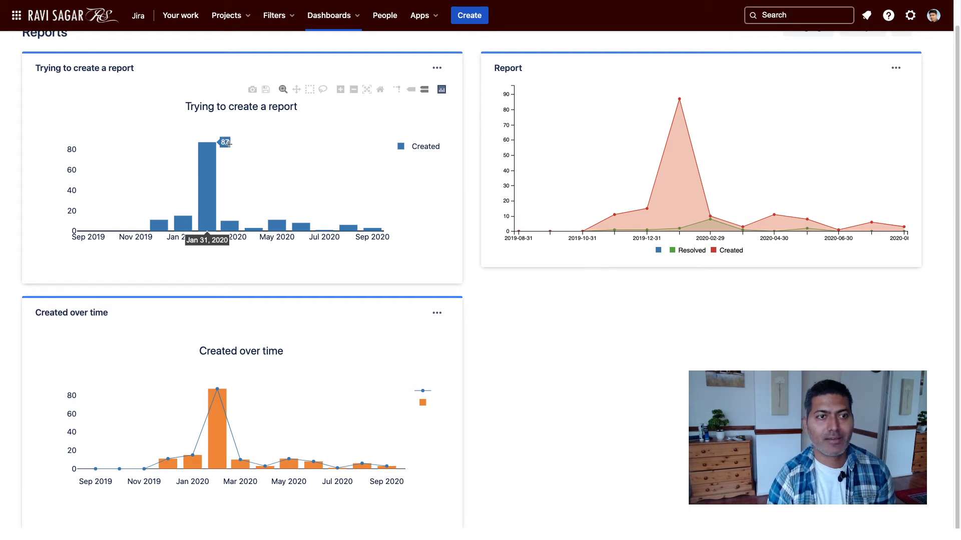
pyautogui.click(437, 69)
pyautogui.click(397, 161)
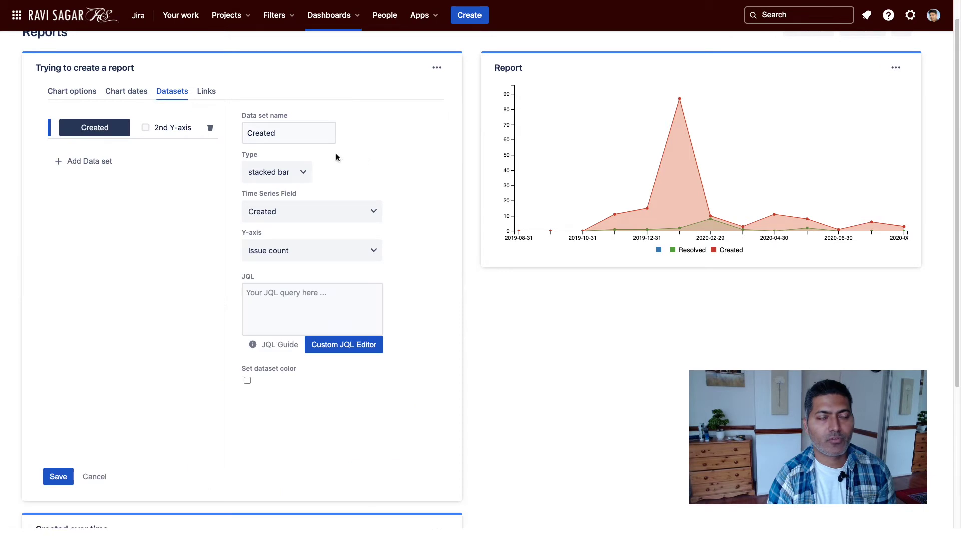
pyautogui.click(94, 170)
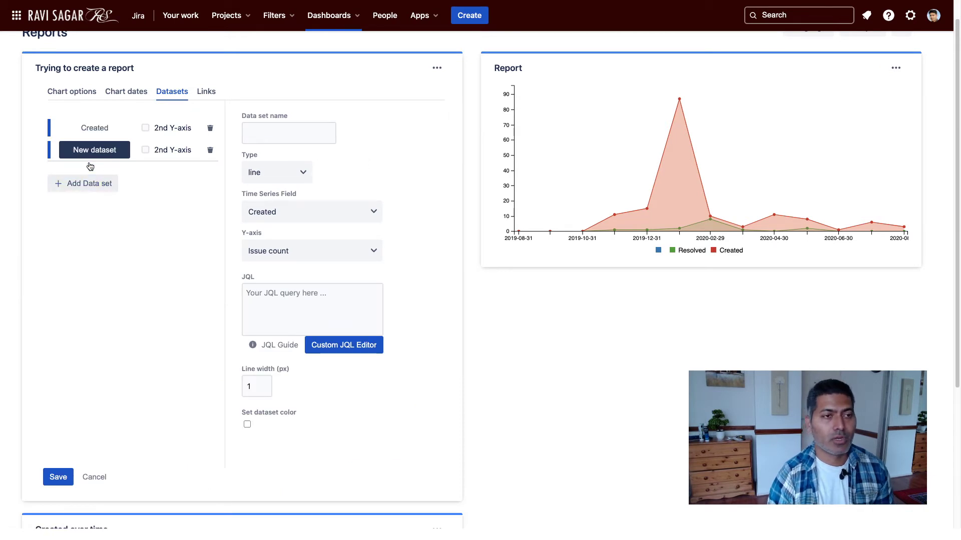
pyautogui.click(276, 133)
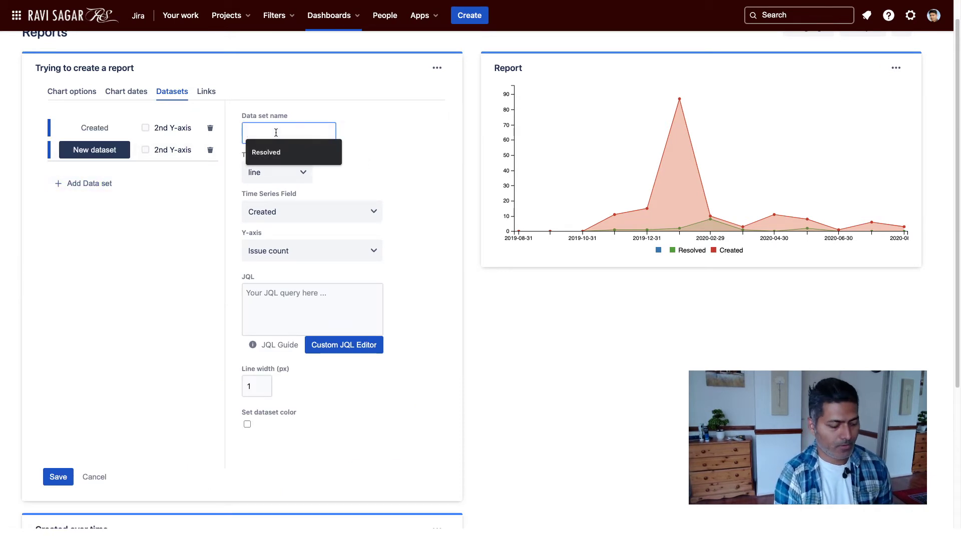
pyautogui.write('Resolved')
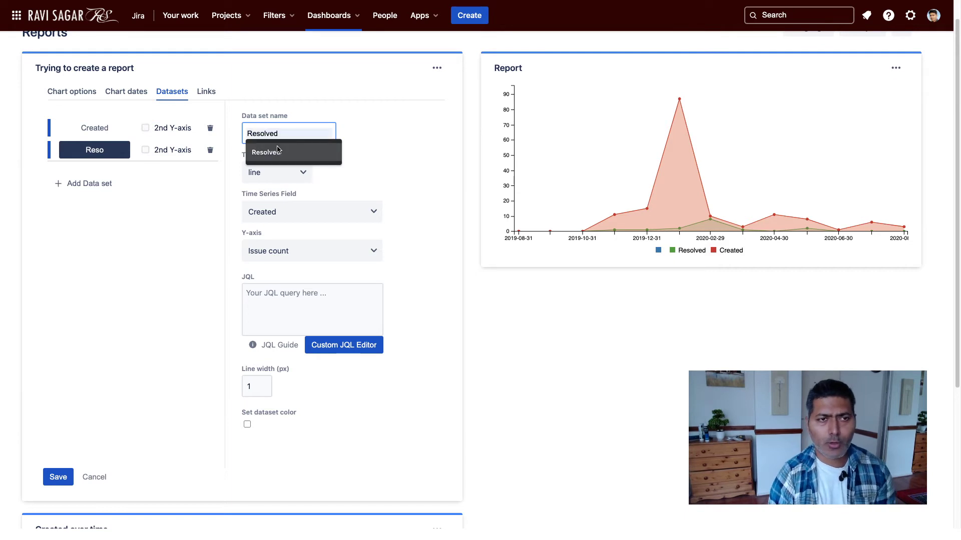
pyautogui.click(275, 153)
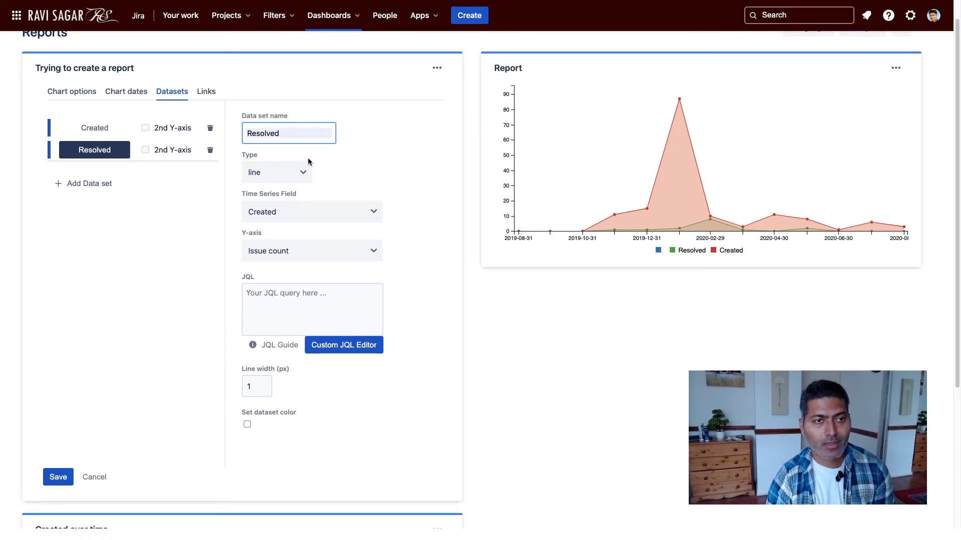
# Step: Make the Resolved dataset a stacked bar based on the Resolved date field
pyautogui.click(300, 179)
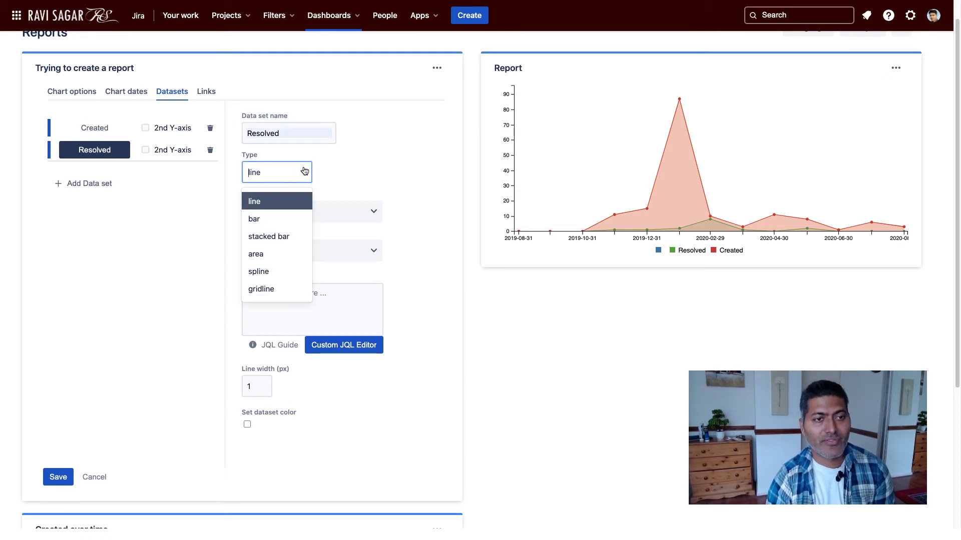
pyautogui.click(277, 237)
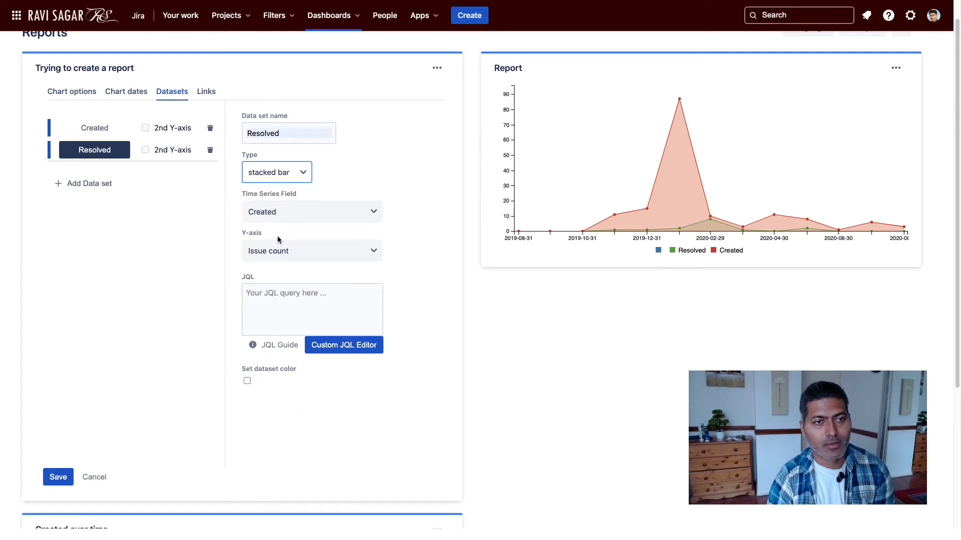
pyautogui.click(294, 220)
pyautogui.write('res')
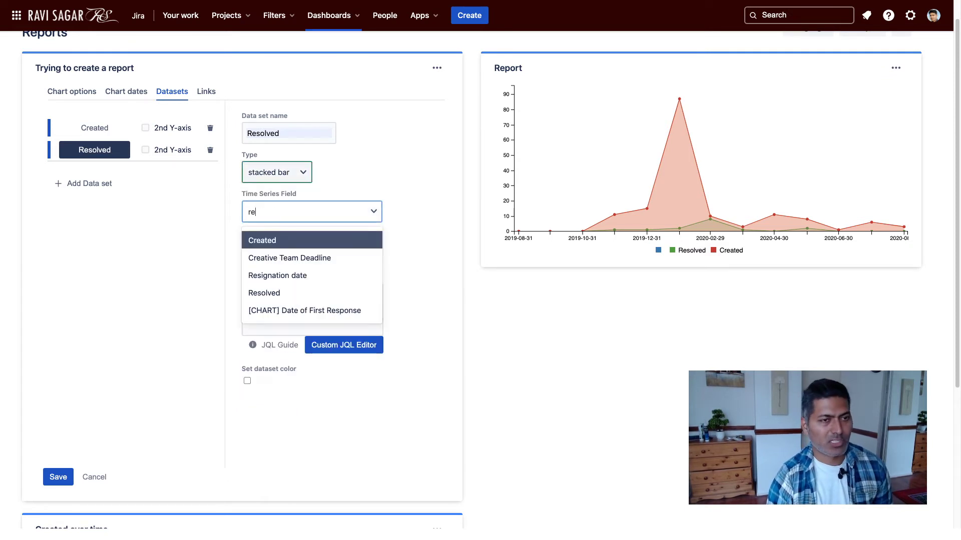
pyautogui.click(288, 256)
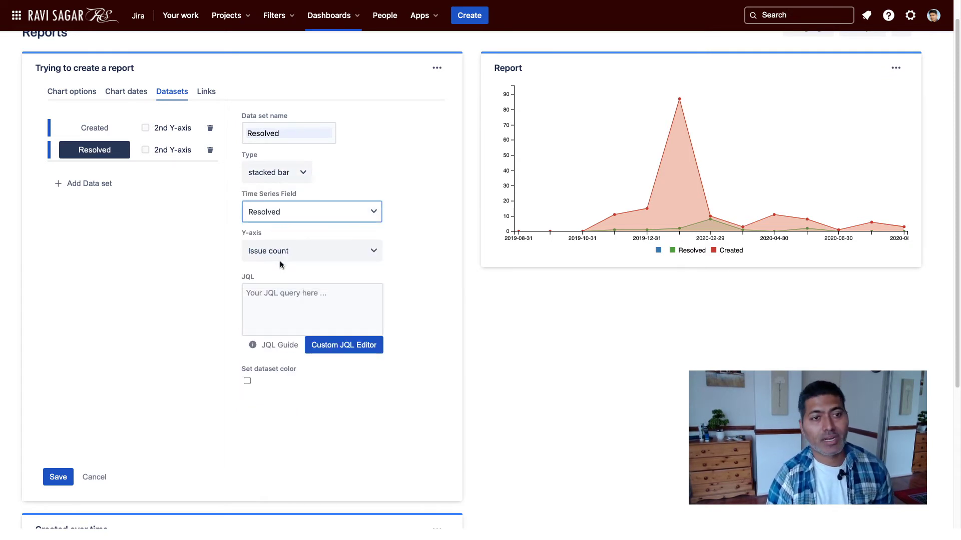
pyautogui.scroll(-5, 150, 350)
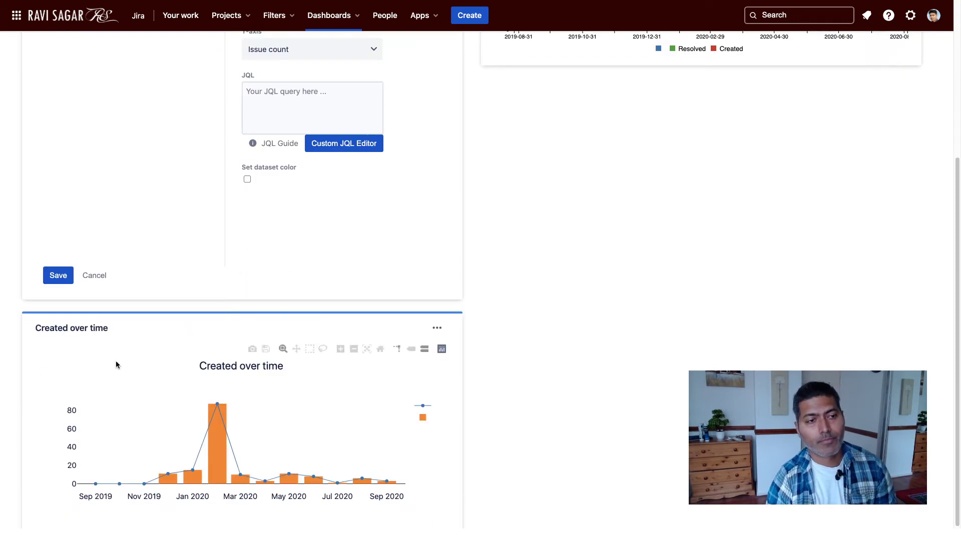
# Step: Save the gadget and check the monthly Created and Resolved bar values, Sep 2019–Sep 2020
pyautogui.click(56, 274)
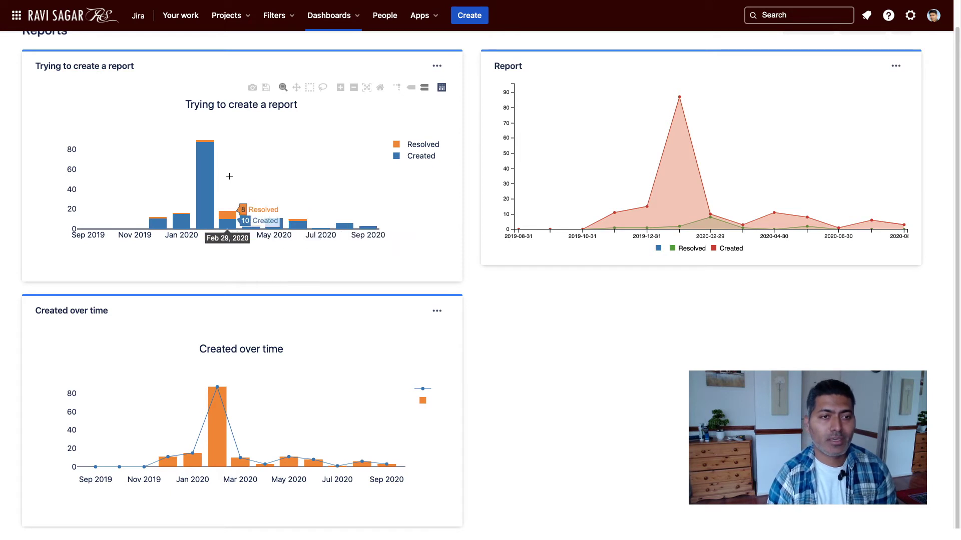
pyautogui.moveTo(207, 144)
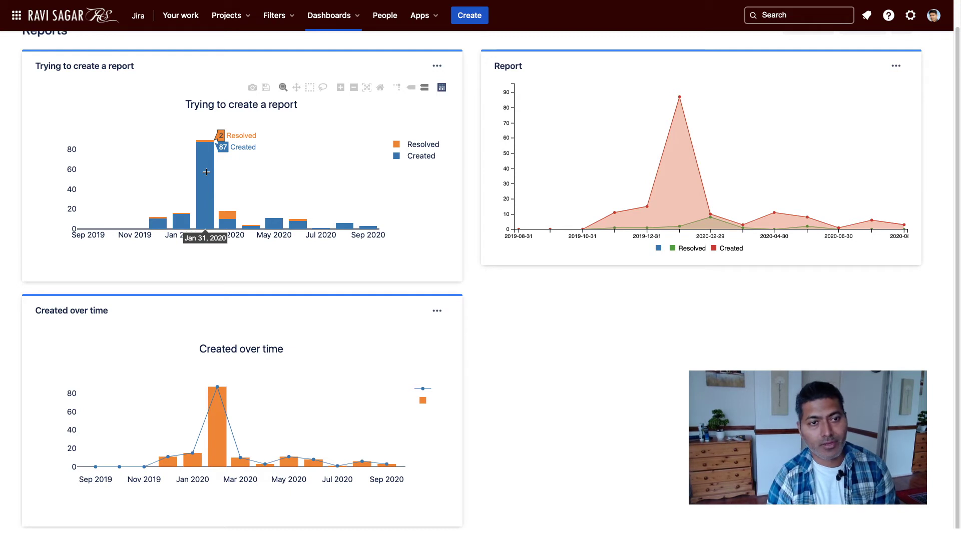
pyautogui.moveTo(232, 204)
pyautogui.moveTo(203, 168)
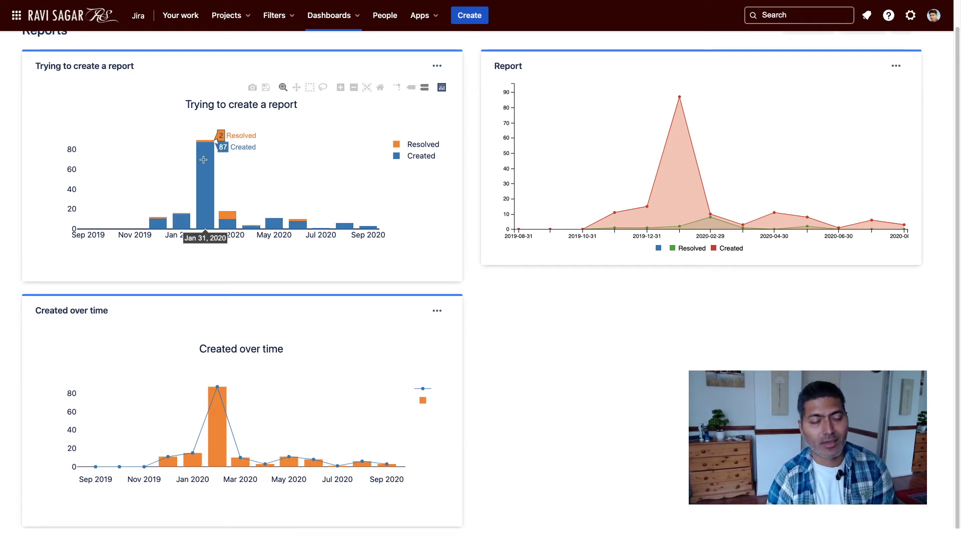
pyautogui.moveTo(261, 226)
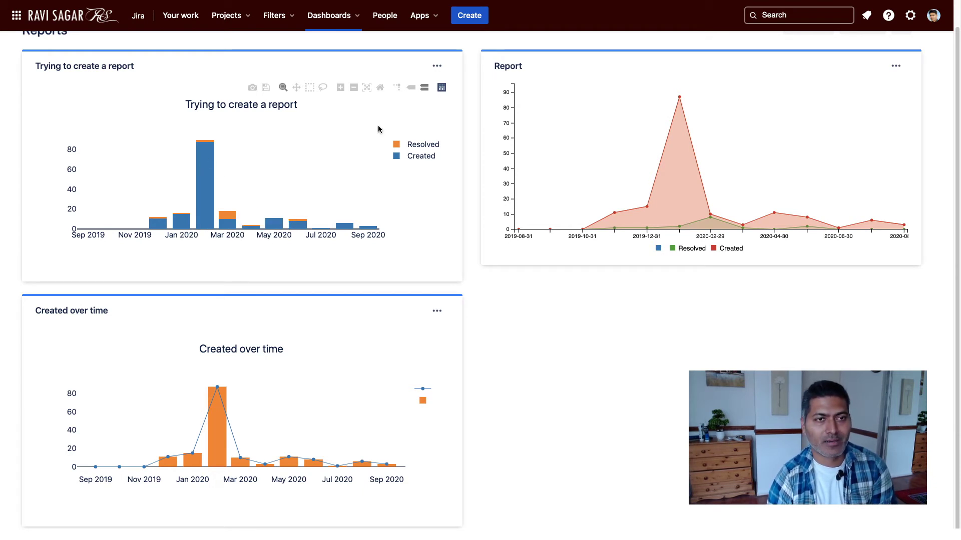
pyautogui.moveTo(207, 218)
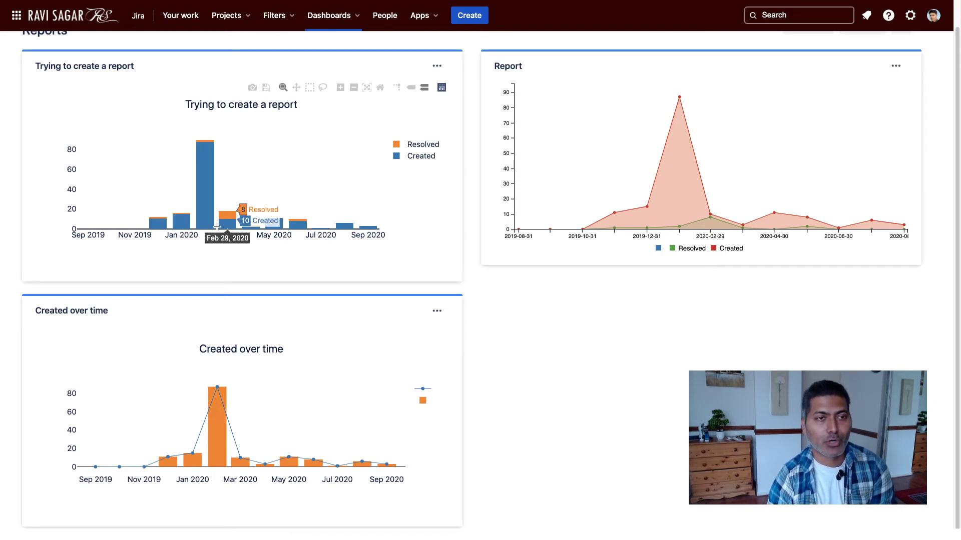
pyautogui.moveTo(336, 156)
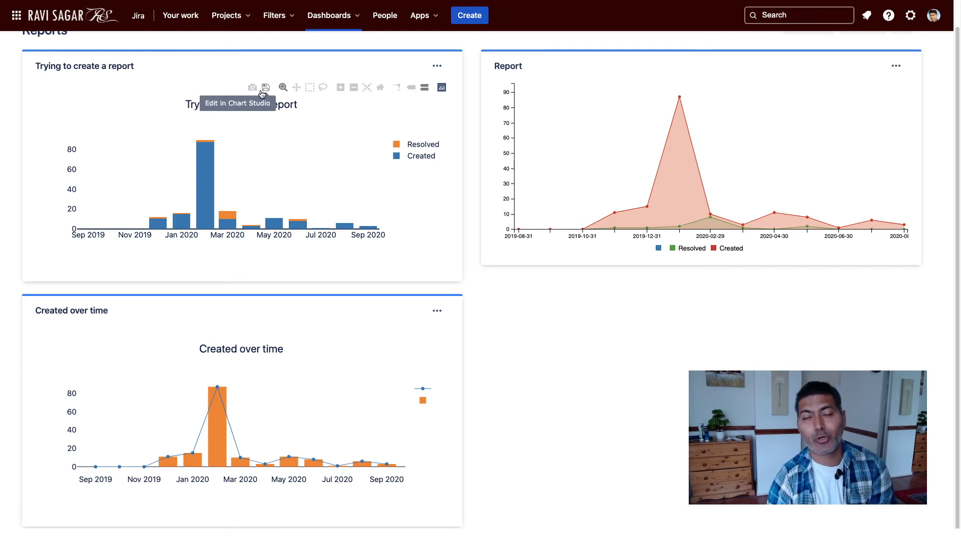
pyautogui.click(295, 90)
pyautogui.moveTo(261, 178)
pyautogui.mouseDown()
pyautogui.moveTo(214, 179)
pyautogui.moveTo(375, 183)
pyautogui.moveTo(130, 184)
pyautogui.moveTo(315, 187)
pyautogui.moveTo(271, 182)
pyautogui.mouseUp()
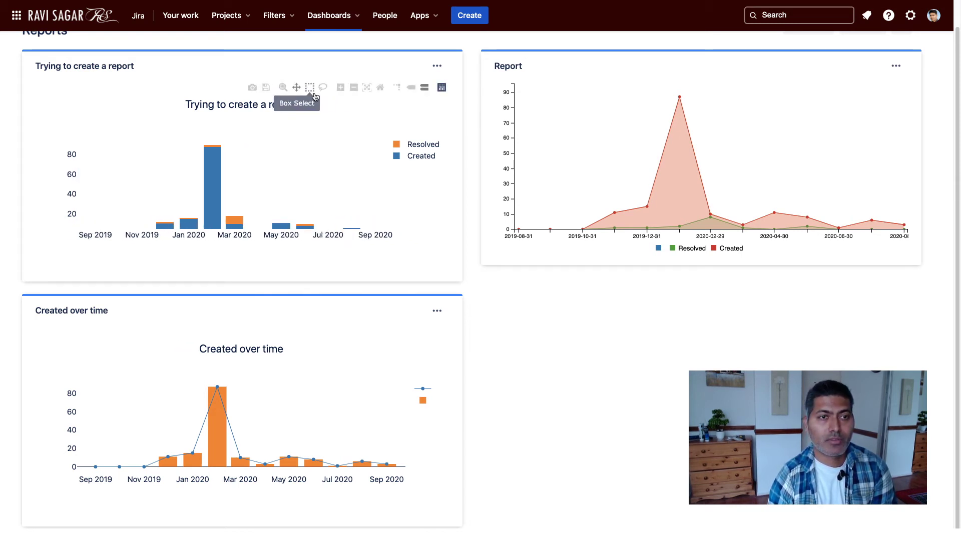
pyautogui.doubleClick(199, 151)
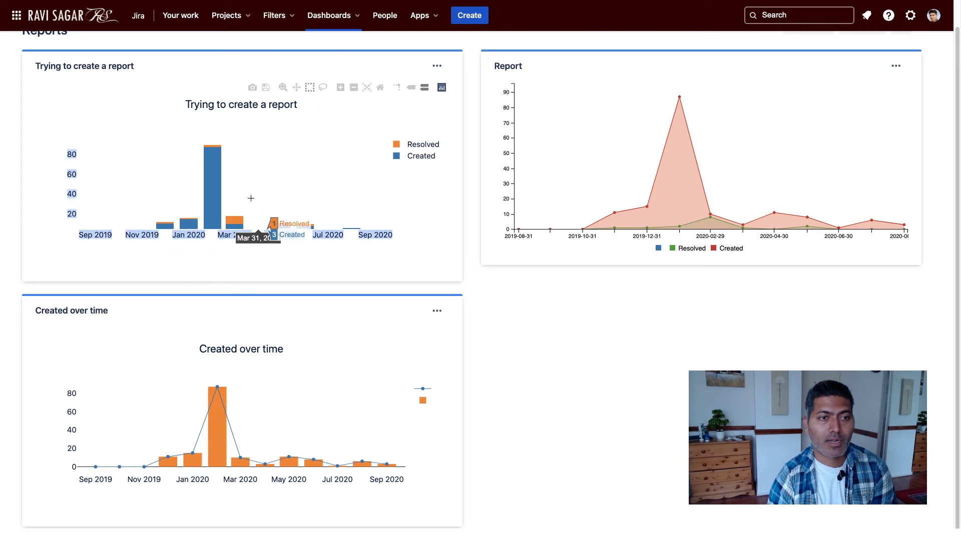
pyautogui.moveTo(282, 185); pyautogui.dragTo(186, 190)
pyautogui.moveTo(166, 142); pyautogui.dragTo(256, 249)
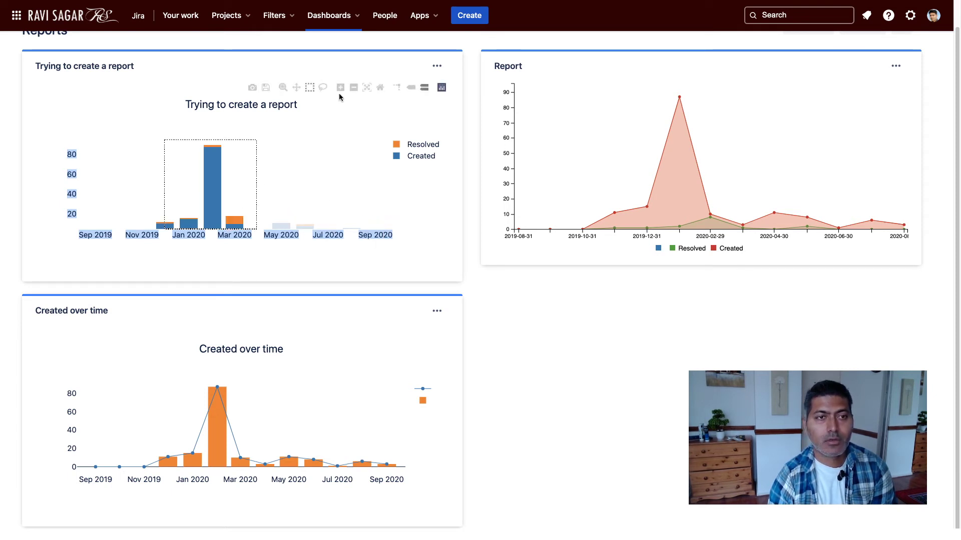
pyautogui.click(324, 91)
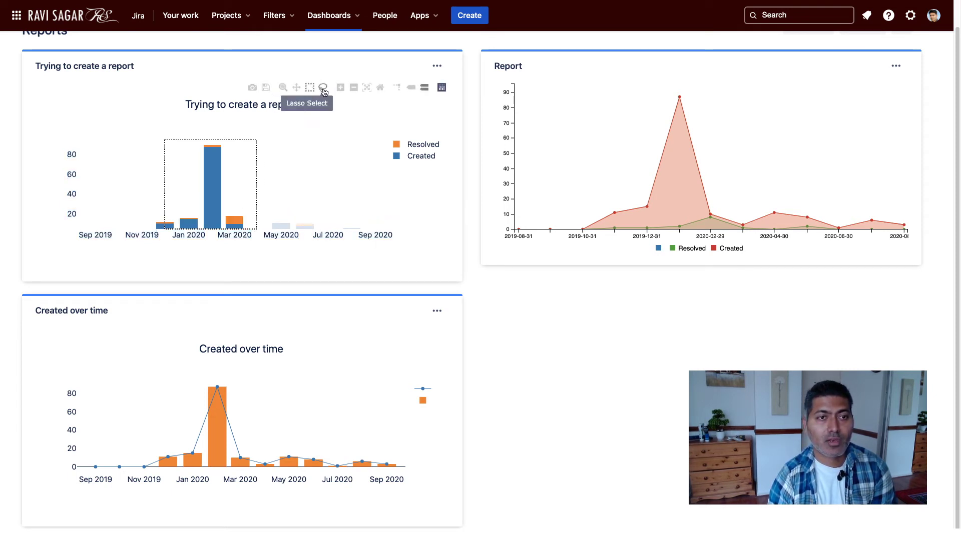
pyautogui.moveTo(173, 173)
pyautogui.mouseDown()
pyautogui.moveTo(262, 185)
pyautogui.moveTo(187, 252)
pyautogui.moveTo(165, 195)
pyautogui.moveTo(244, 192)
pyautogui.mouseUp()
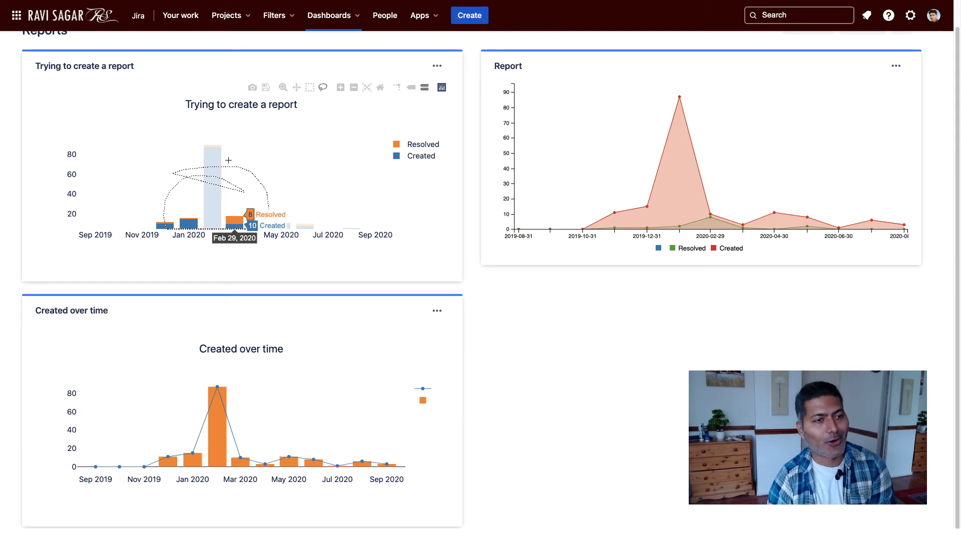
pyautogui.doubleClick(340, 88)
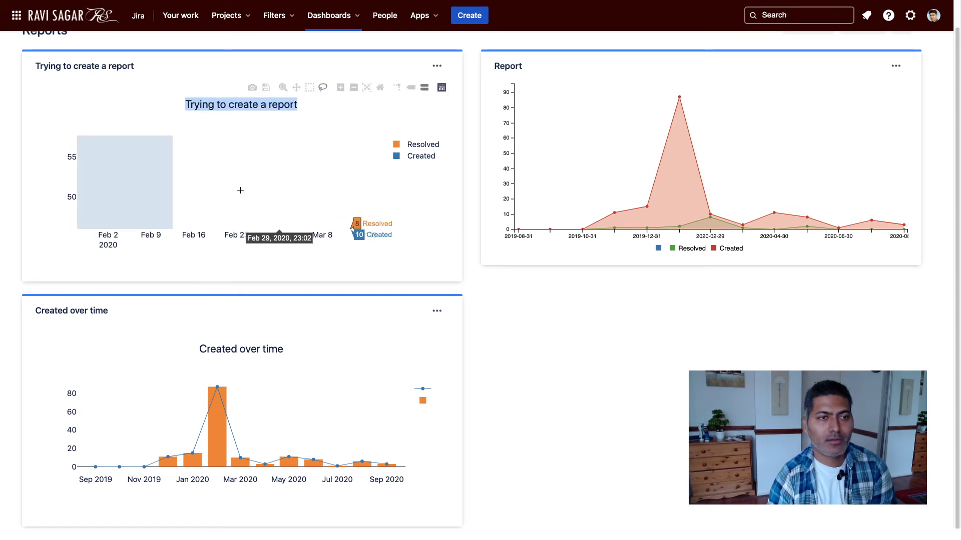
pyautogui.moveTo(222, 189); pyautogui.dragTo(234, 135)
pyautogui.click(296, 87)
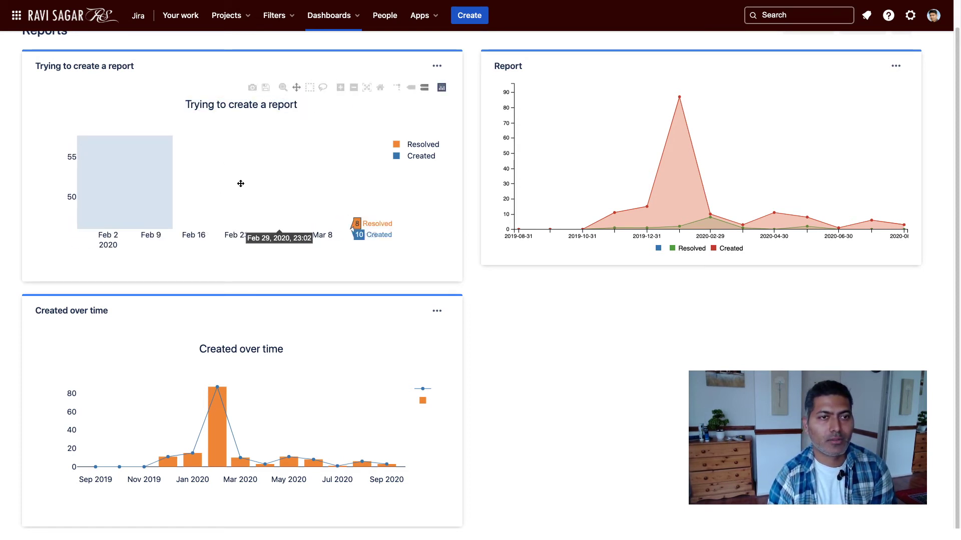
pyautogui.moveTo(236, 184)
pyautogui.mouseDown()
pyautogui.moveTo(236, 156)
pyautogui.moveTo(216, 191)
pyautogui.moveTo(254, 147)
pyautogui.moveTo(270, 193)
pyautogui.mouseUp()
pyautogui.click(351, 91)
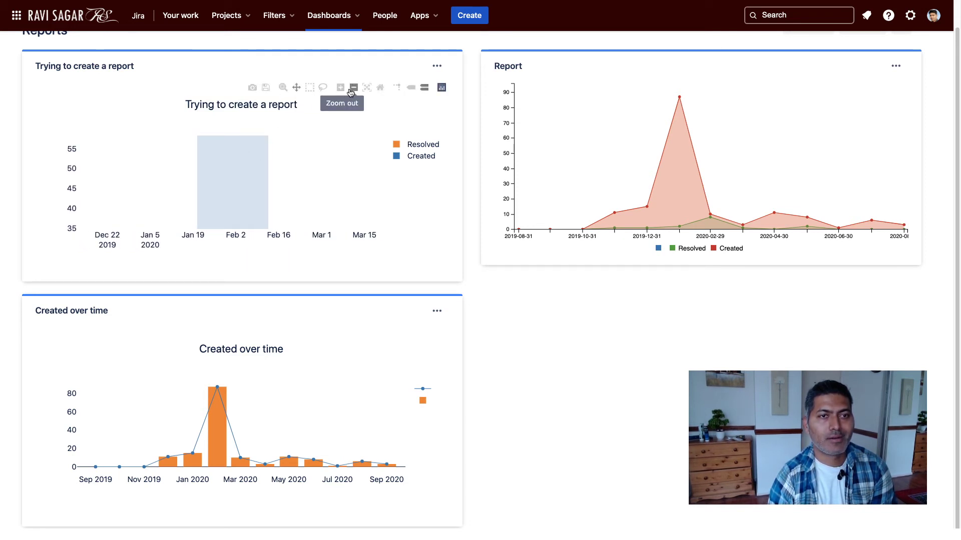
pyautogui.doubleClick(350, 90)
pyautogui.click(350, 90)
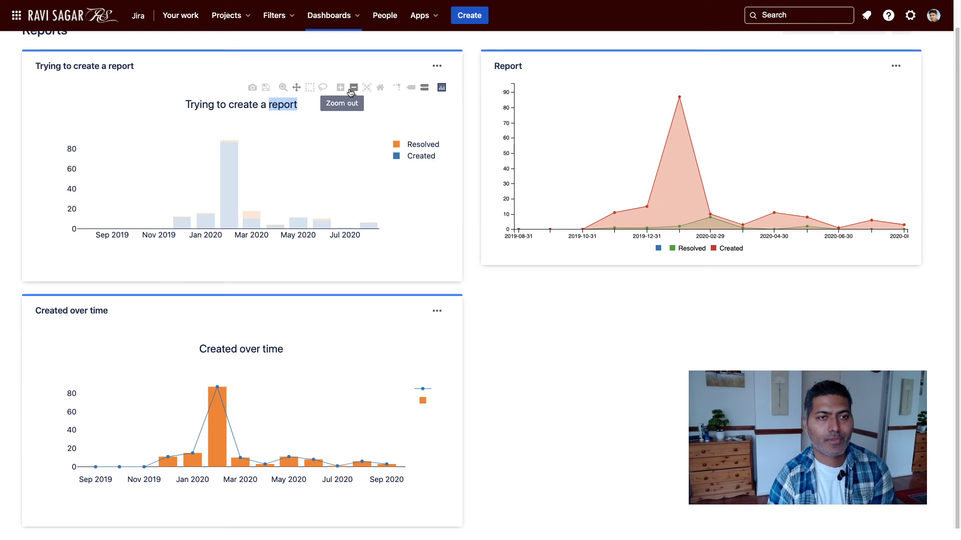
pyautogui.click(366, 88)
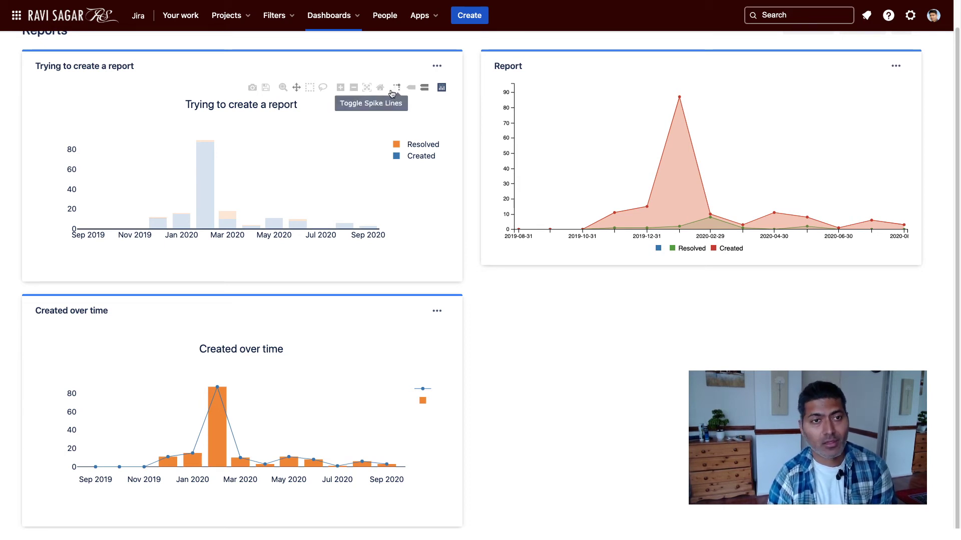
# Step: Turn on spike lines from the Plotly modebar
pyautogui.moveTo(207, 177)
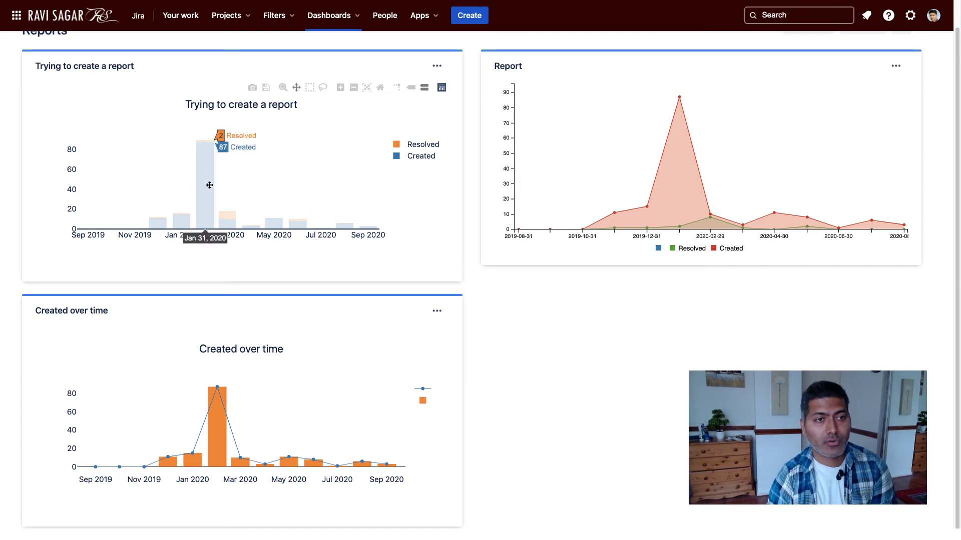
pyautogui.click(399, 88)
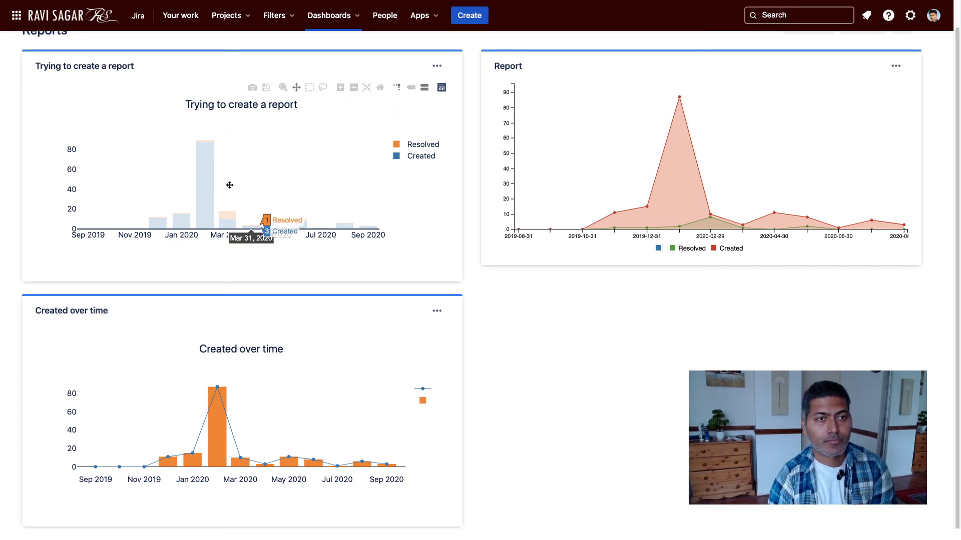
pyautogui.moveTo(226, 213)
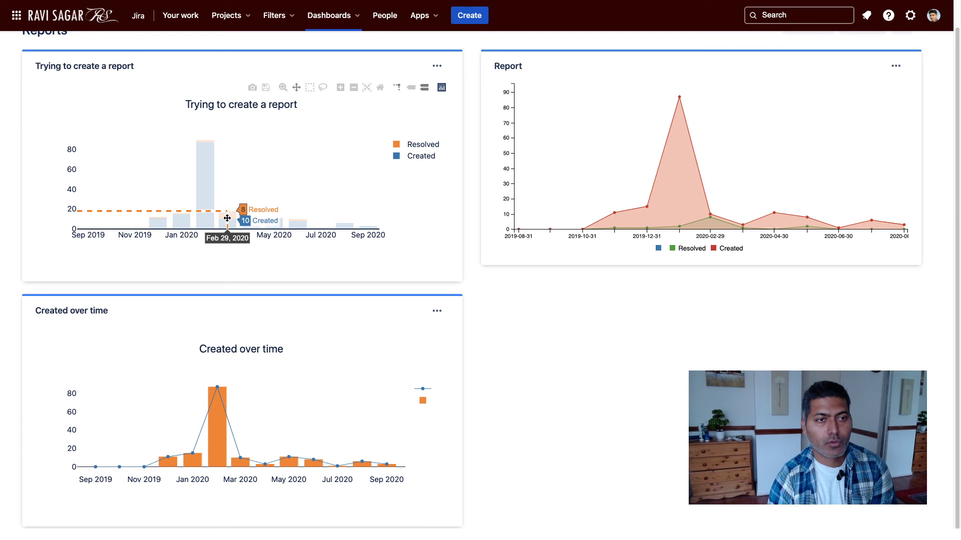
pyautogui.moveTo(204, 150)
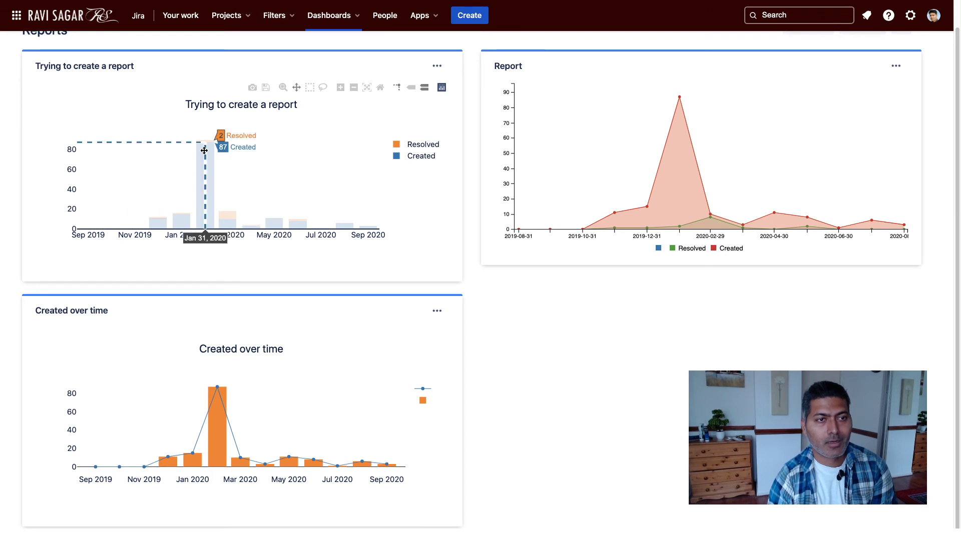
# Step: Try compare-data hover, then settle on showing only the closest data on hover
pyautogui.click(412, 89)
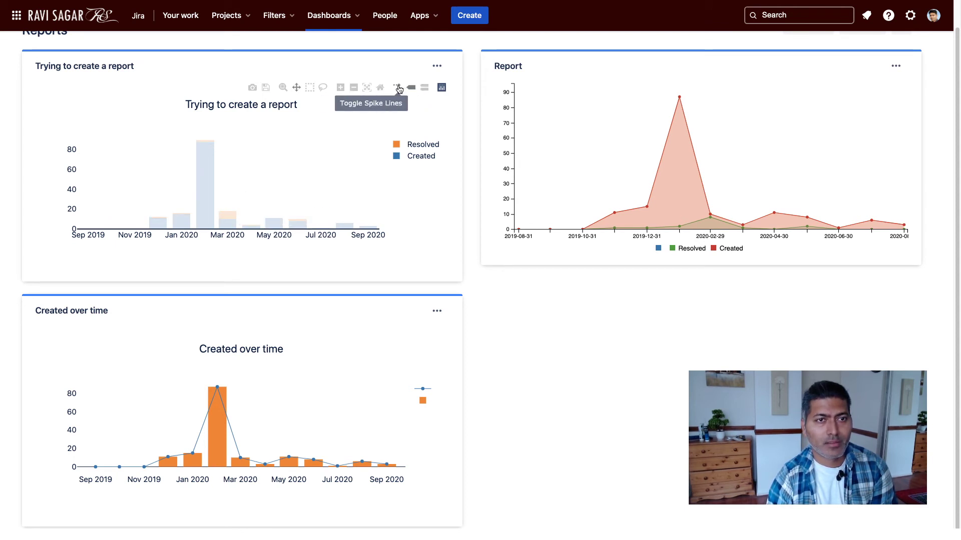
pyautogui.click(424, 88)
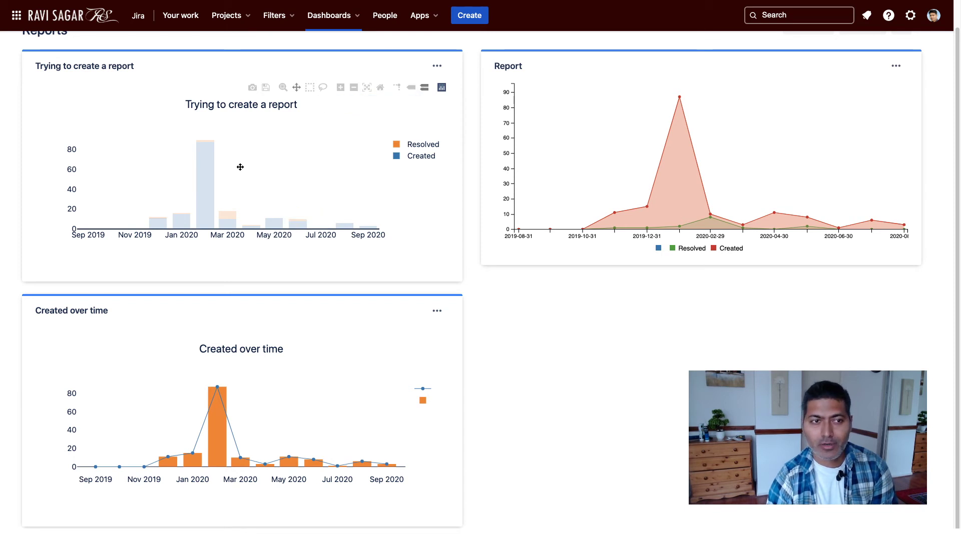
pyautogui.click(411, 88)
pyautogui.moveTo(205, 168)
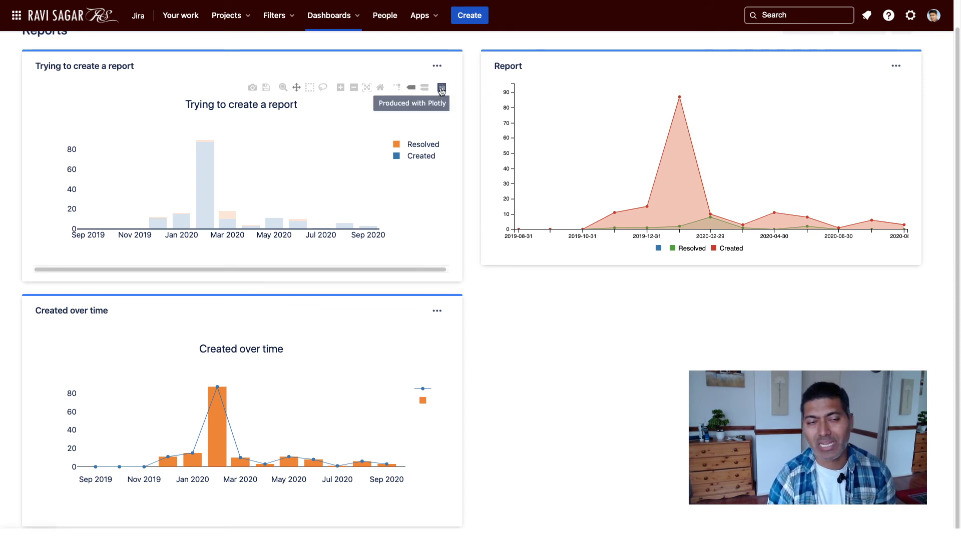
# Step: Edit the gadget, choose C3 as the Chart Style on Chart options, and save
pyautogui.click(437, 66)
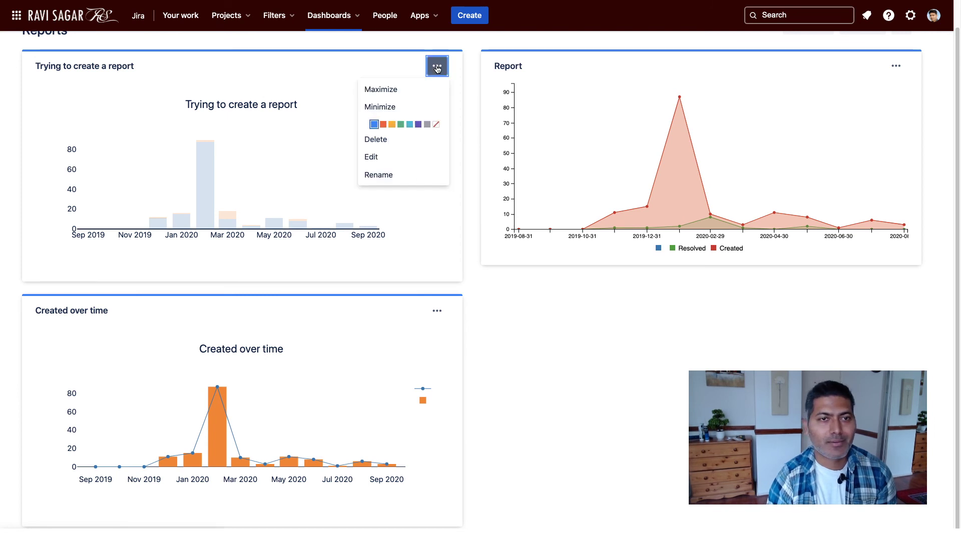
pyautogui.click(386, 156)
pyautogui.click(73, 92)
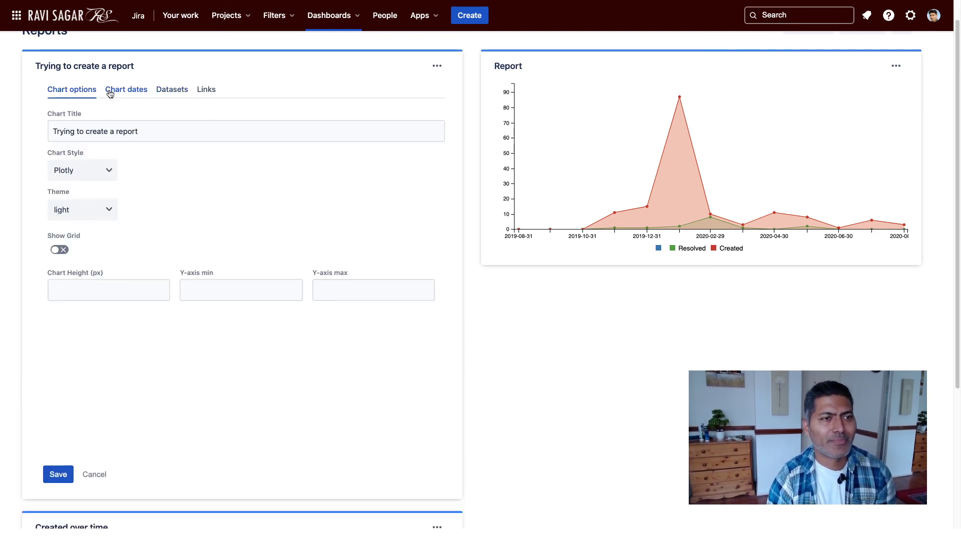
pyautogui.click(118, 94)
pyautogui.click(88, 94)
pyautogui.click(94, 170)
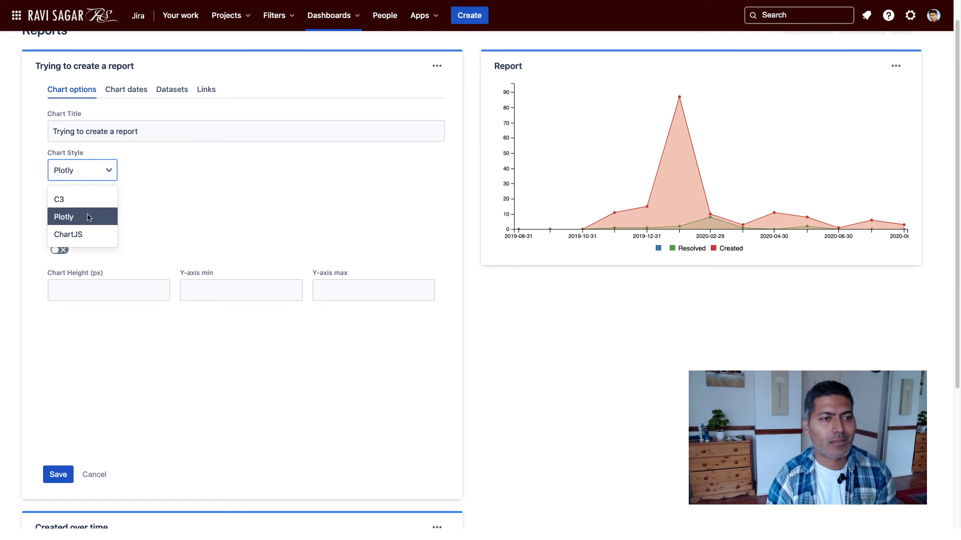
pyautogui.click(93, 200)
pyautogui.click(58, 474)
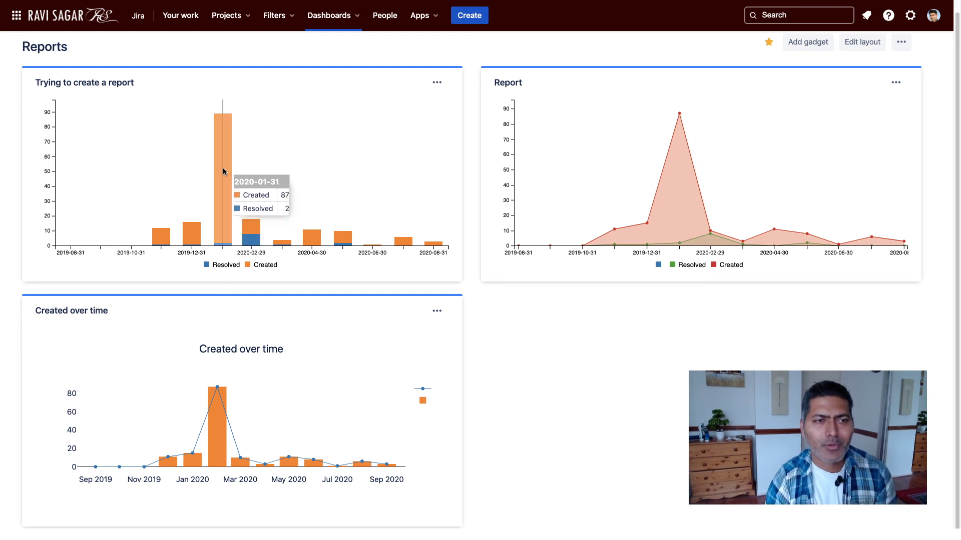
# Step: Edit the gadget, set Chart Style to ChartJS, and save
pyautogui.click(437, 82)
pyautogui.click(408, 178)
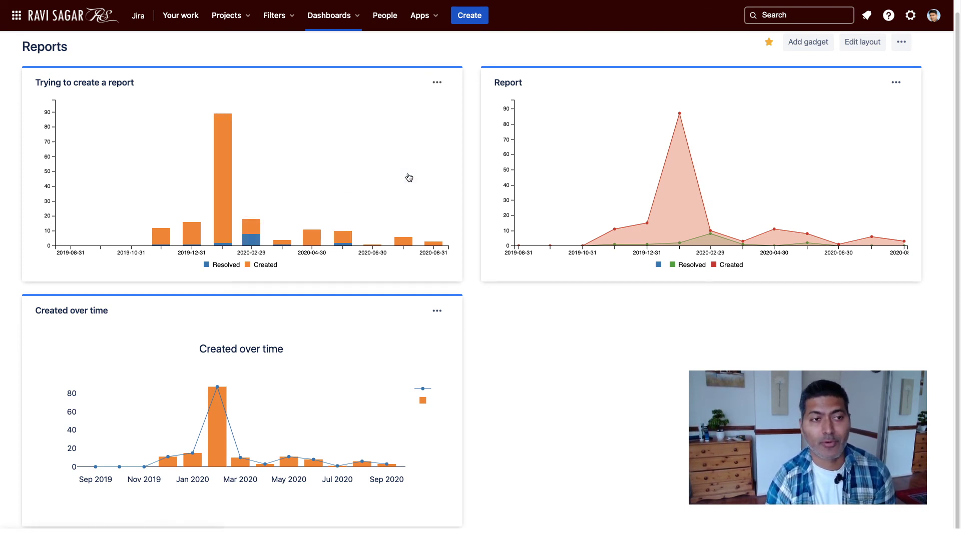
pyautogui.click(102, 193)
pyautogui.click(89, 249)
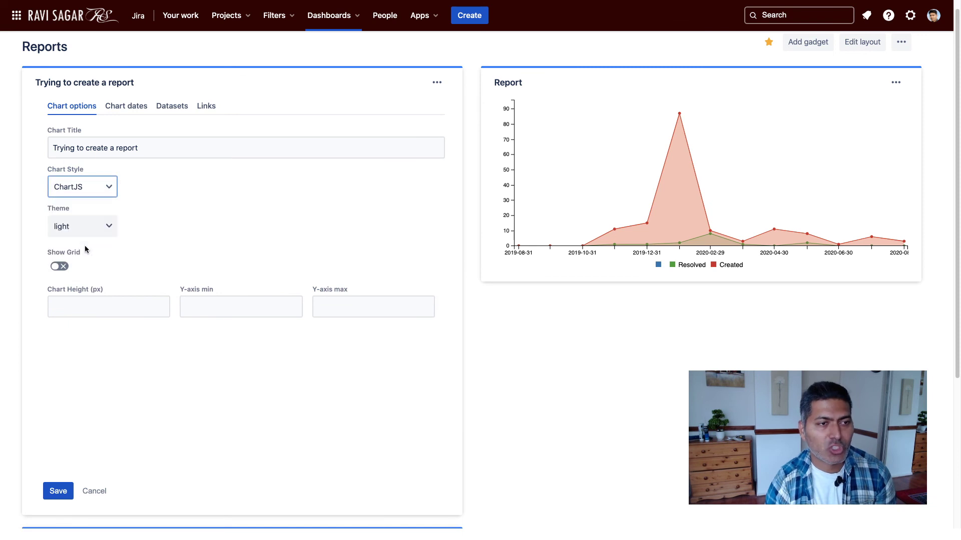
pyautogui.click(58, 492)
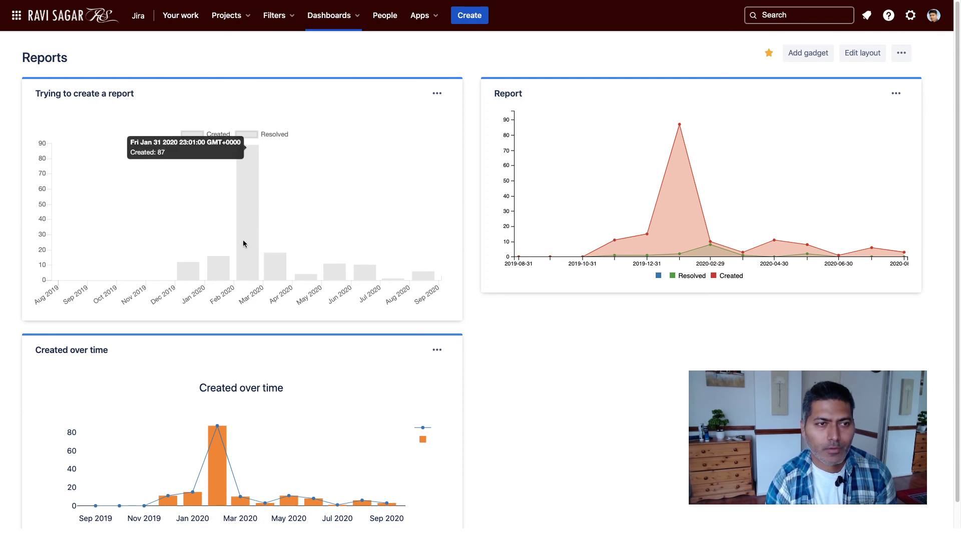
# Step: Reopen the gadget editor, inspect the Created dataset's settings, and save
pyautogui.click(443, 92)
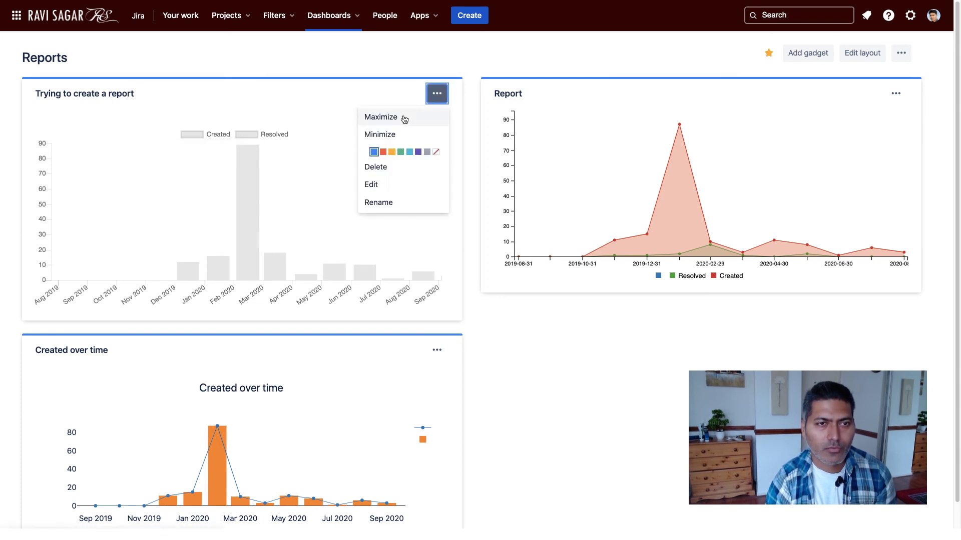
pyautogui.click(373, 184)
pyautogui.click(136, 117)
pyautogui.click(171, 118)
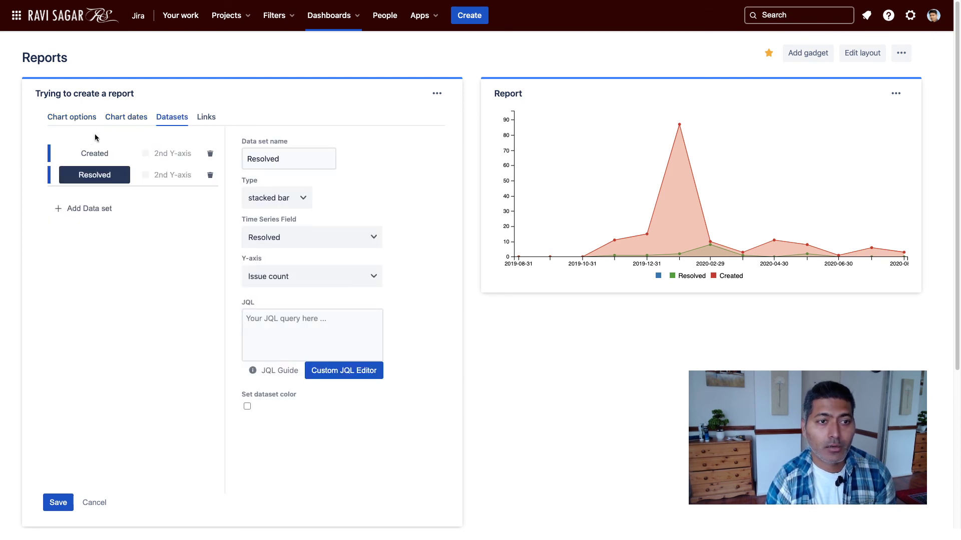
pyautogui.click(93, 155)
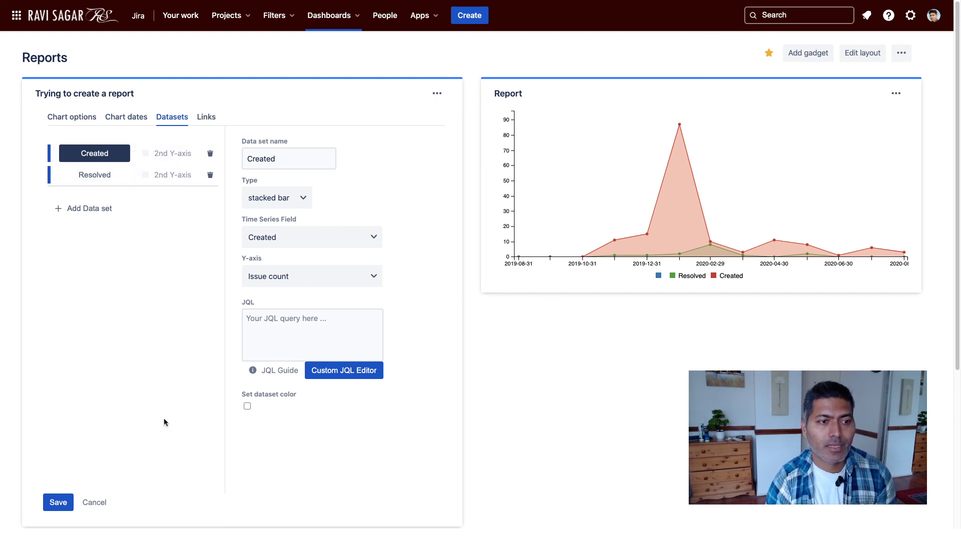
pyautogui.click(57, 501)
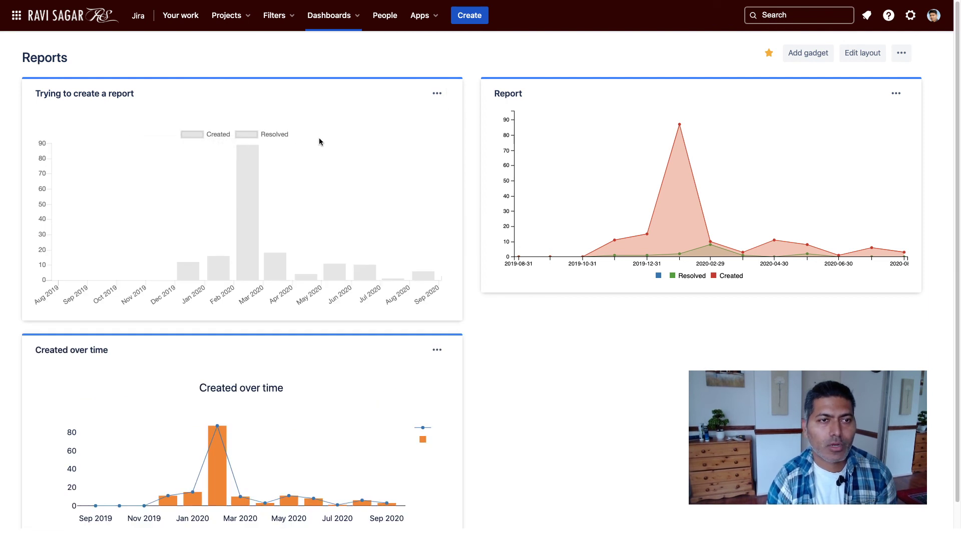
# Step: Edit the 'Trying to create a report' gadget to use Plotly chart style with the dark theme, and save
pyautogui.click(437, 94)
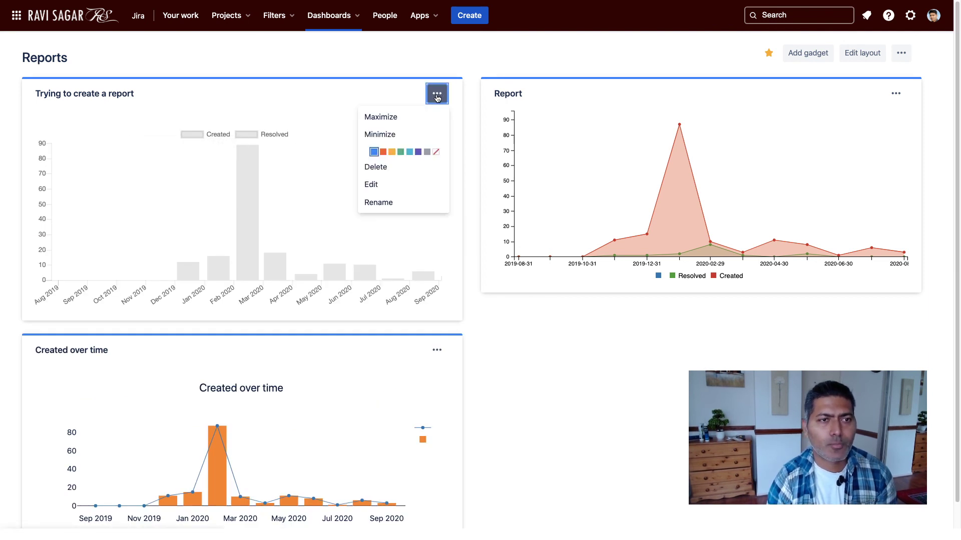
pyautogui.click(383, 187)
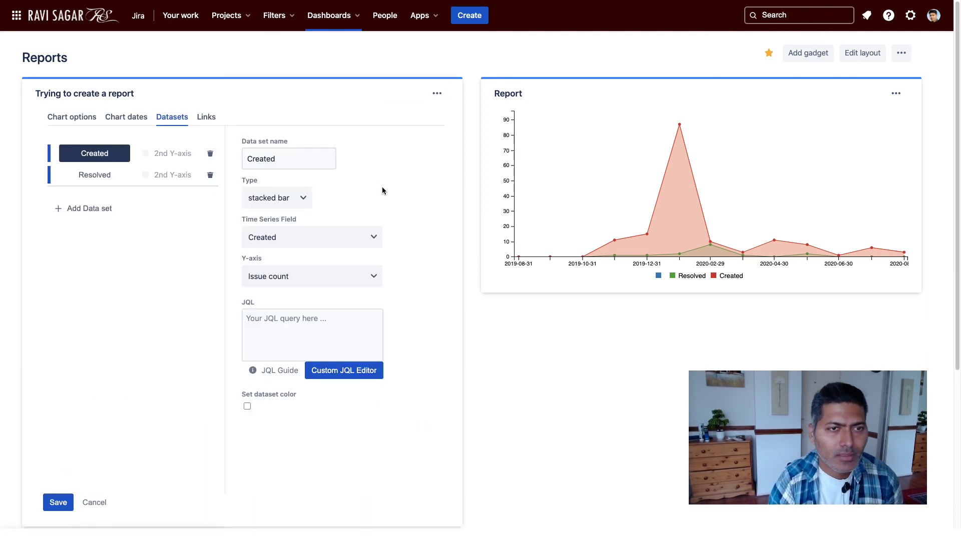
pyautogui.click(76, 120)
pyautogui.click(98, 206)
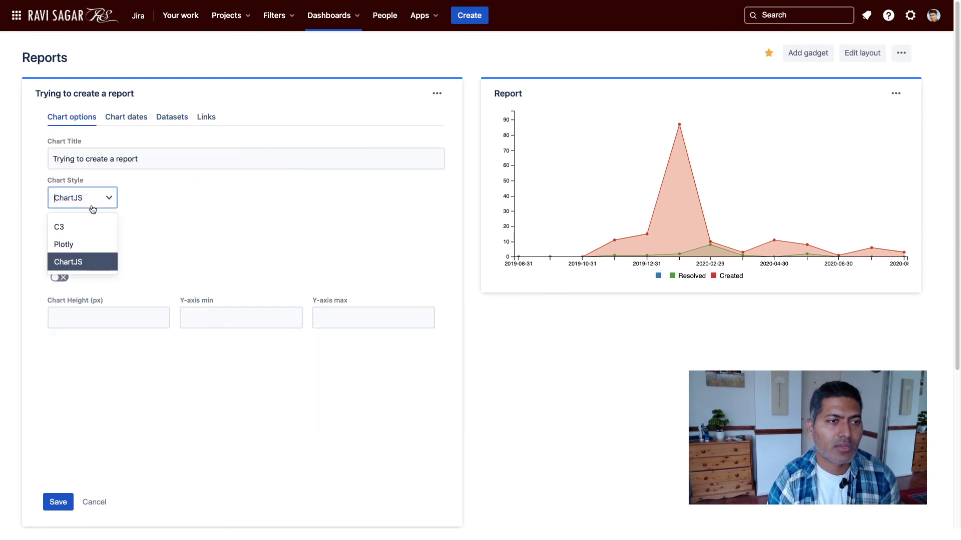
pyautogui.click(74, 245)
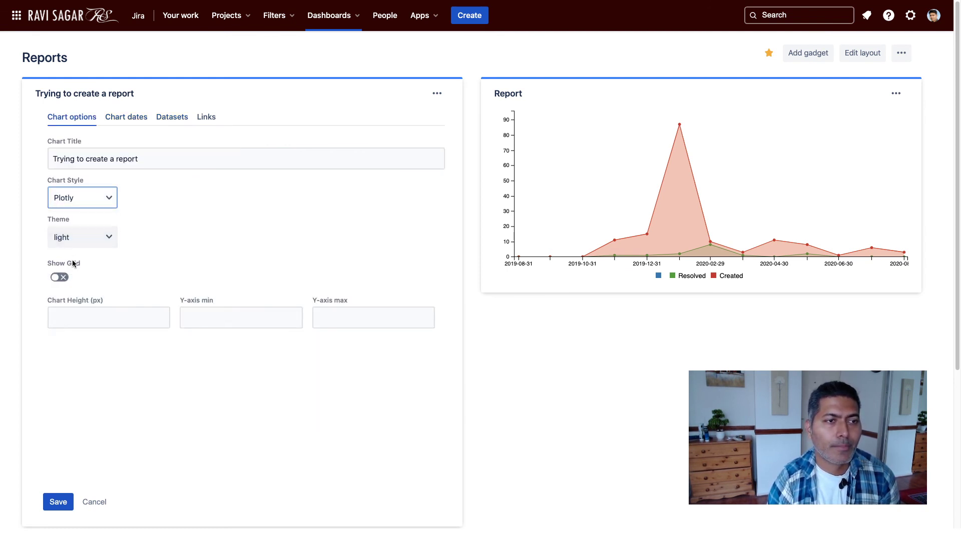
pyautogui.click(80, 240)
pyautogui.click(62, 284)
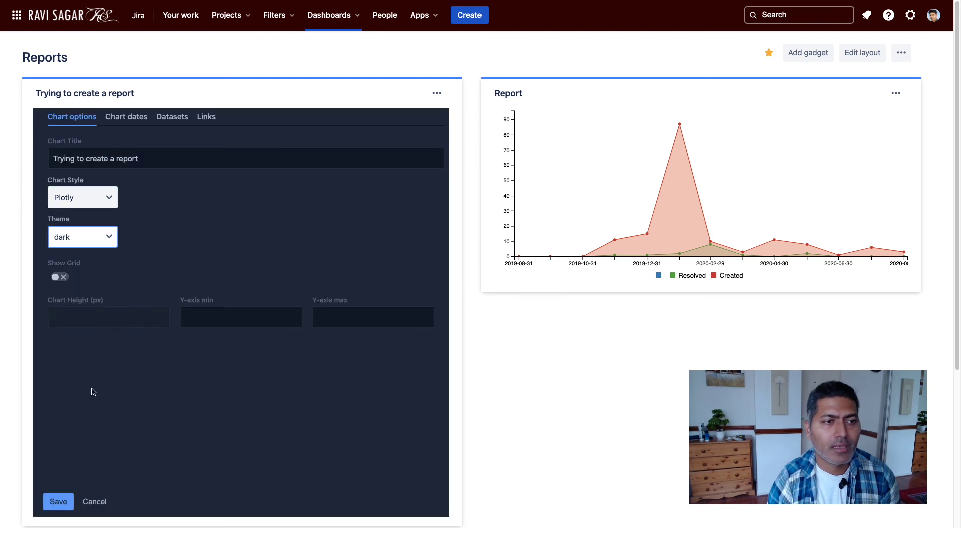
pyautogui.click(58, 502)
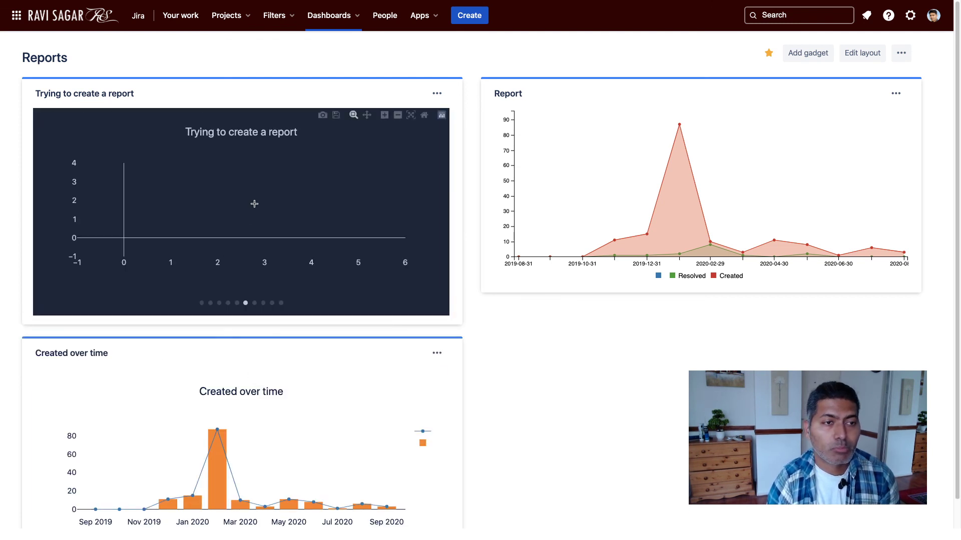